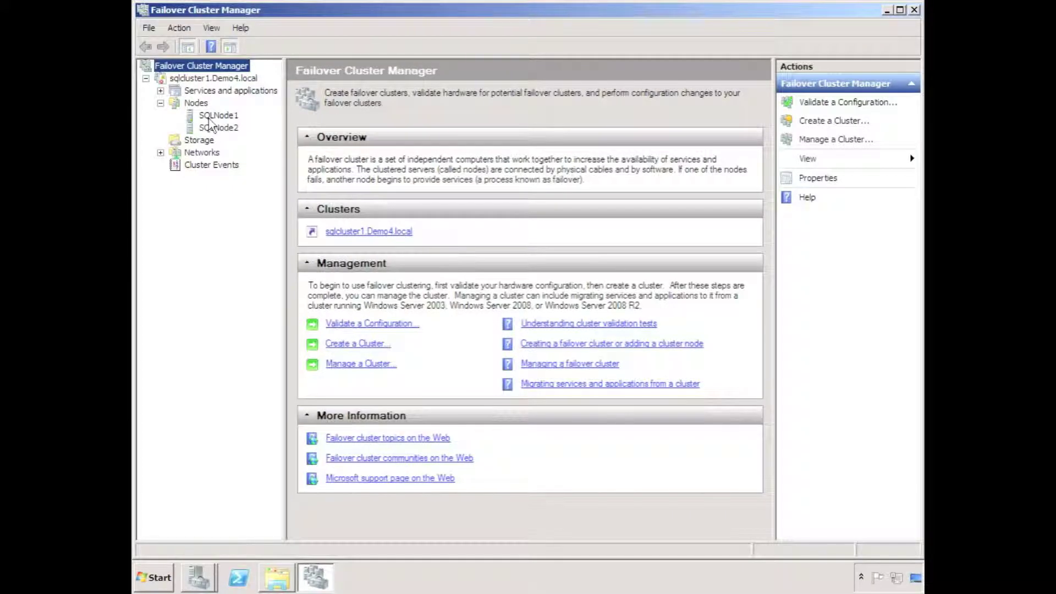
Step: Bring Server Manager forward and start the Add Roles Wizard
left_click(195, 582)
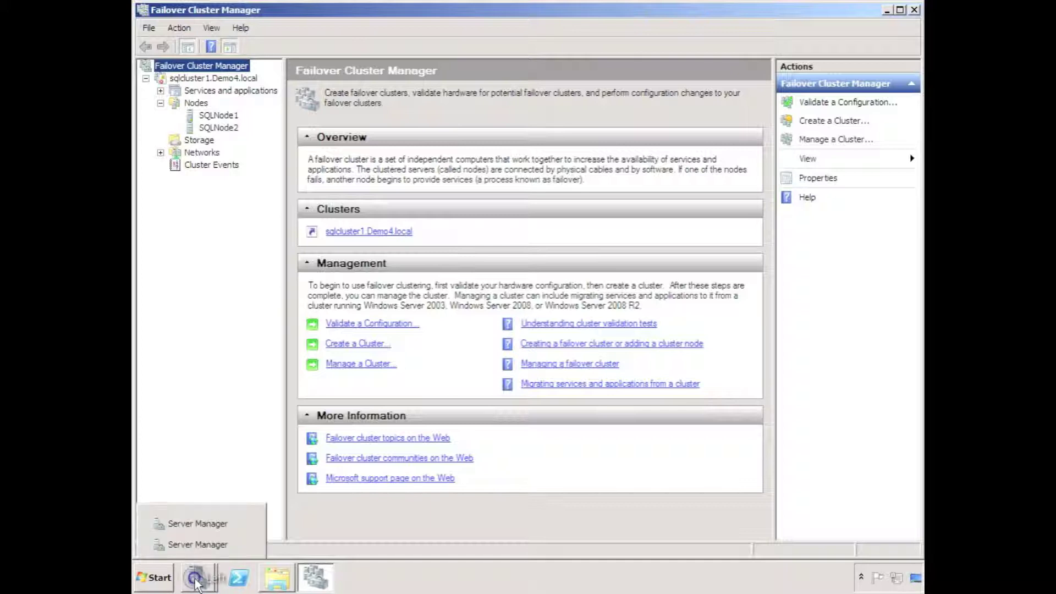
left_click(197, 525)
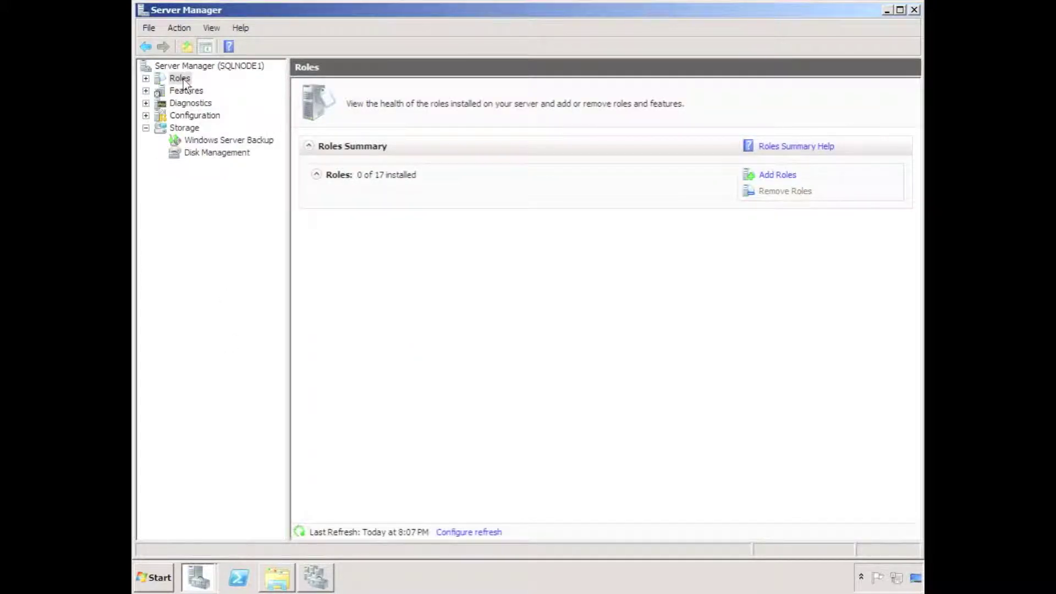
left_click(776, 175)
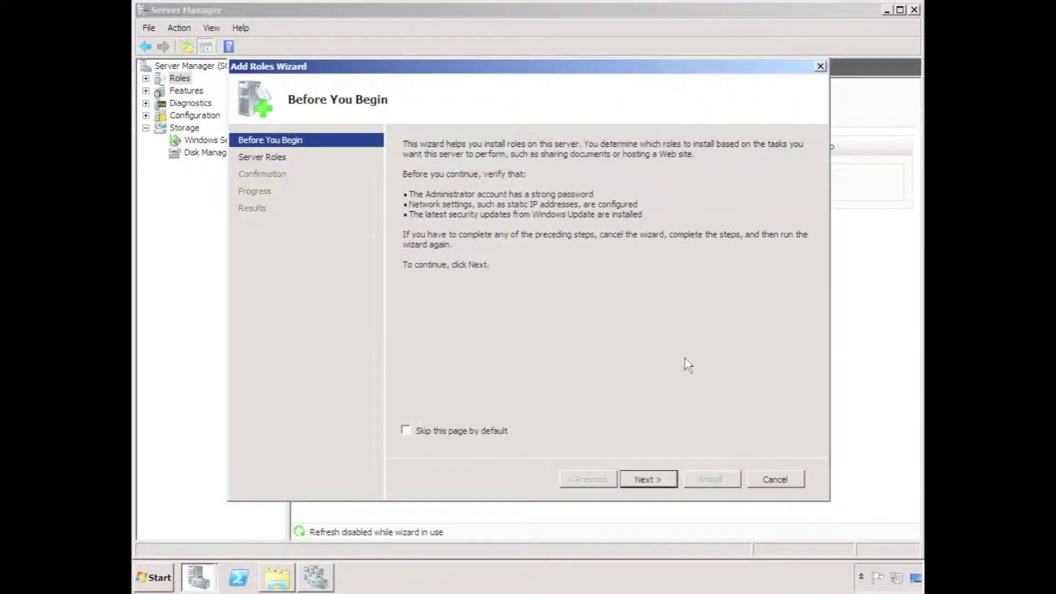
left_click(649, 479)
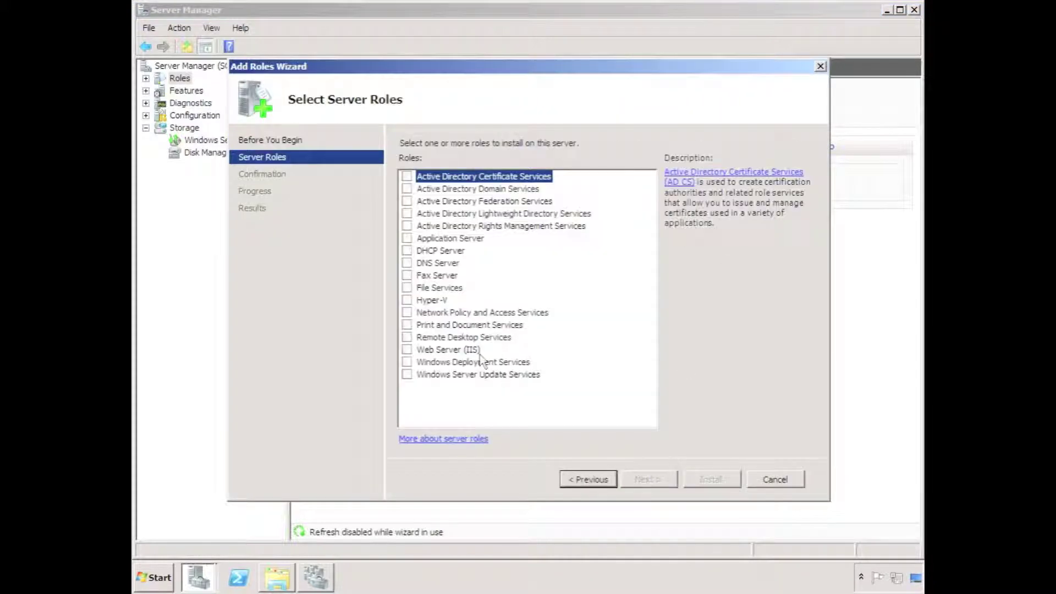
Step: Install File Services with the File Server role service, then view cluster Storage (E:, F:)
left_click(407, 287)
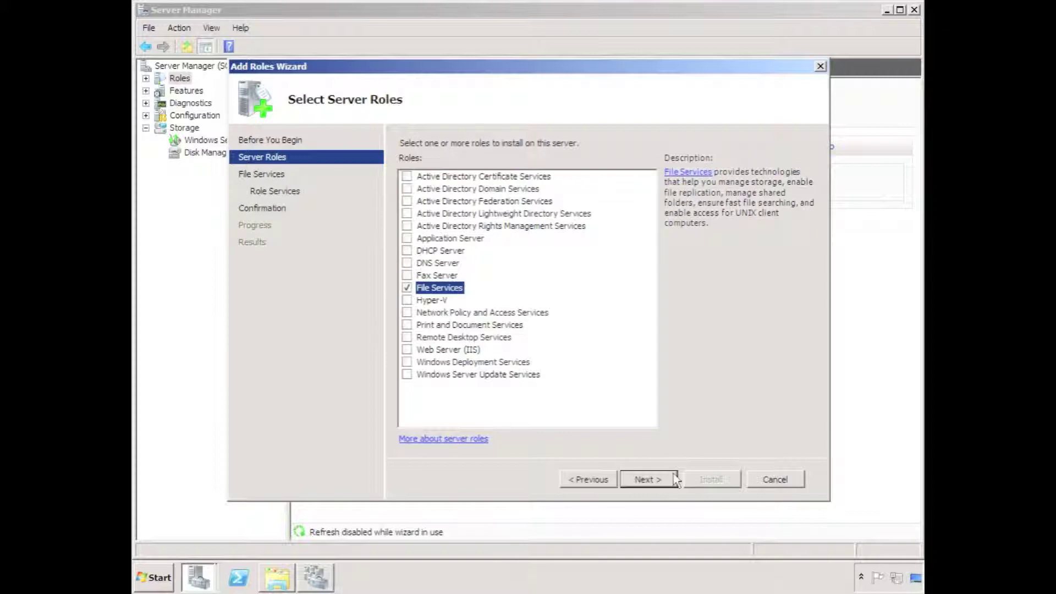
left_click(657, 481)
left_click(659, 482)
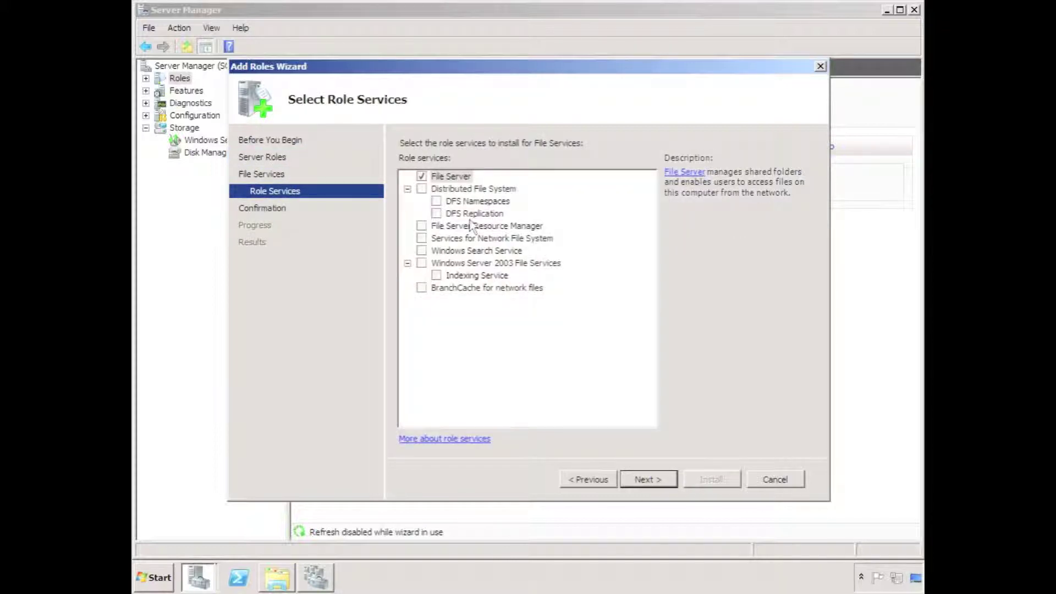
left_click(665, 478)
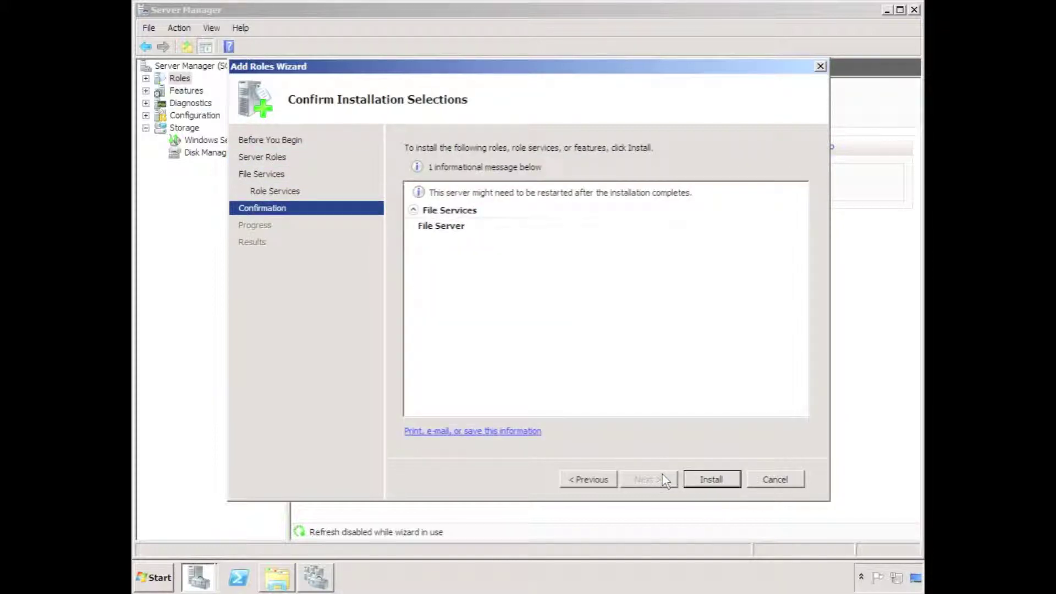
left_click(724, 481)
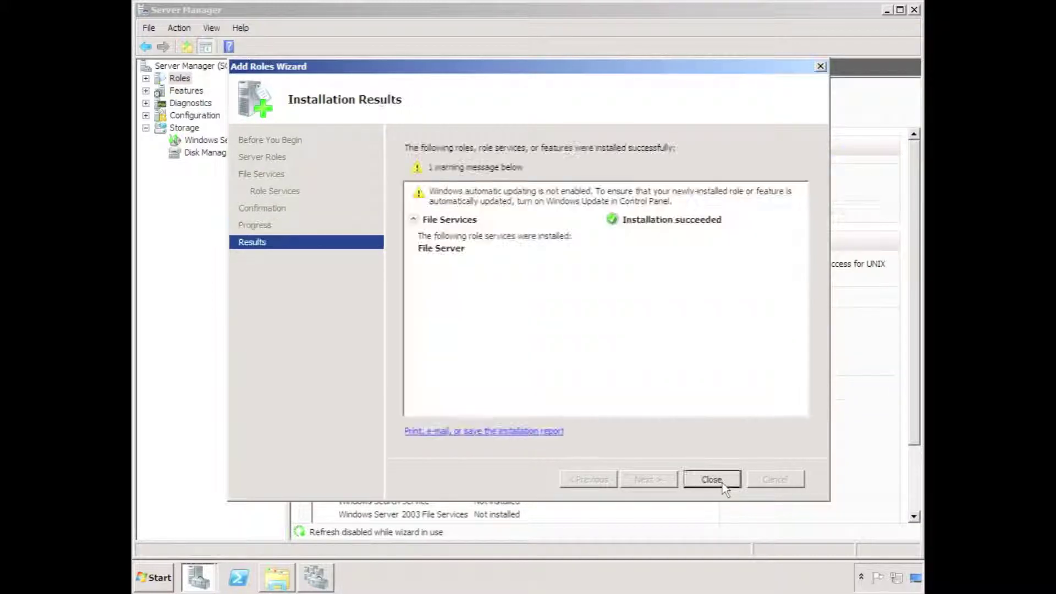
left_click(722, 481)
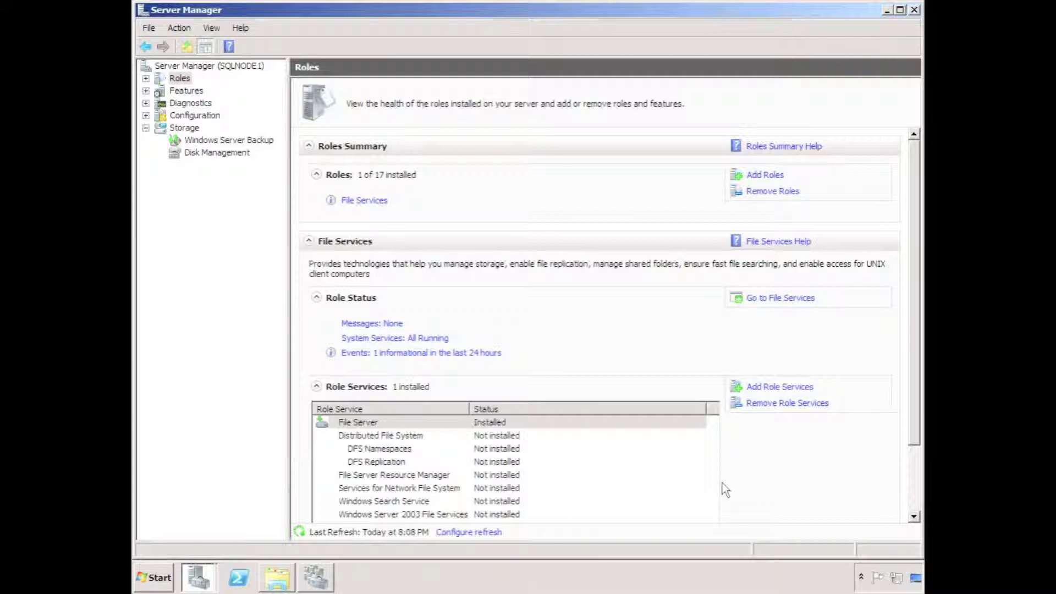
left_click(195, 141)
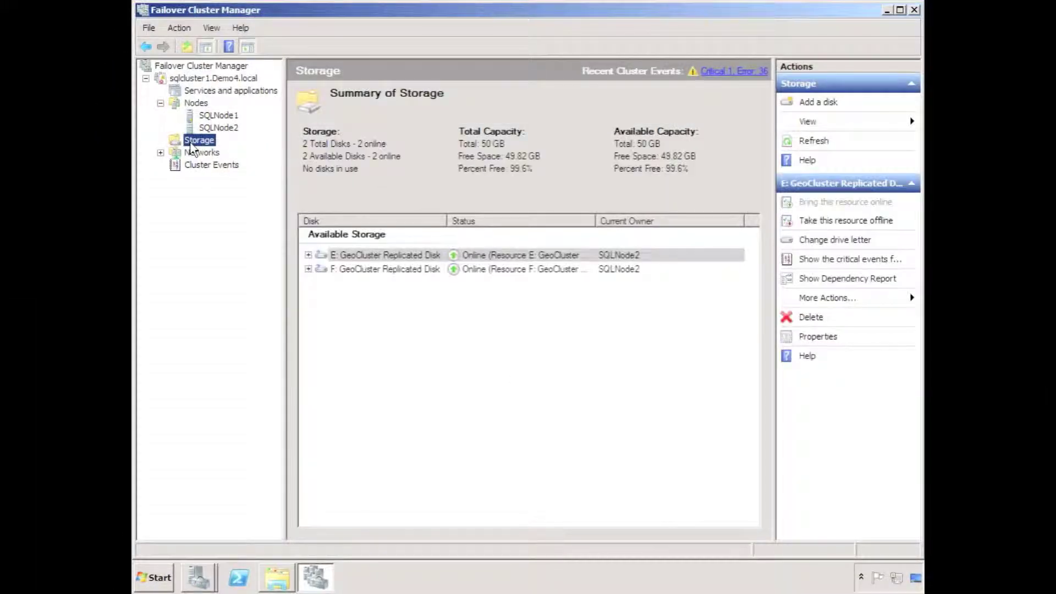
Step: Create an empty service or application under Services and applications
left_click(218, 91)
right_click(214, 91)
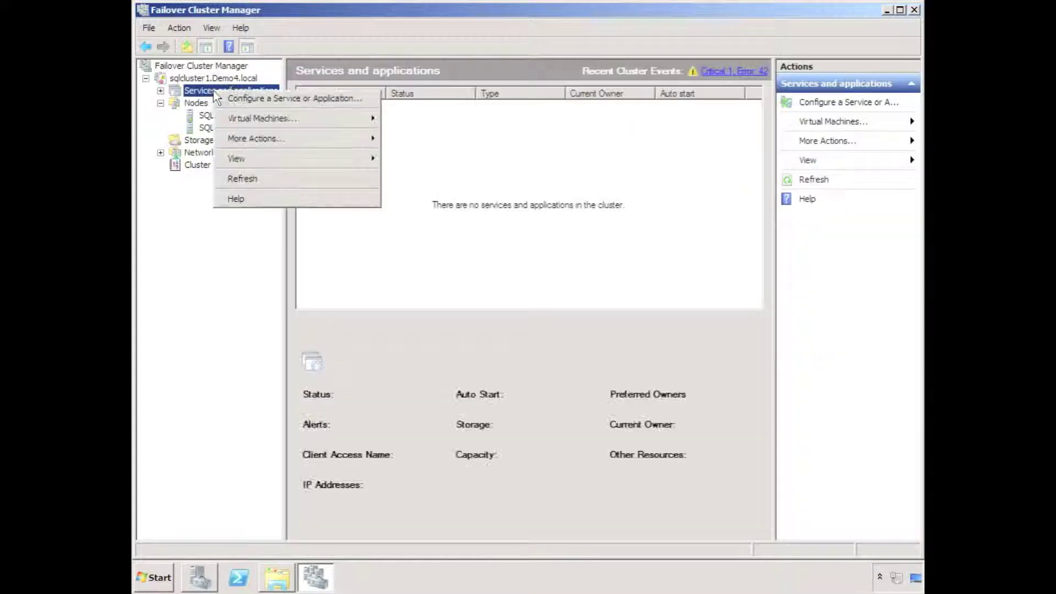
mouse_move(352, 139)
left_click(396, 137)
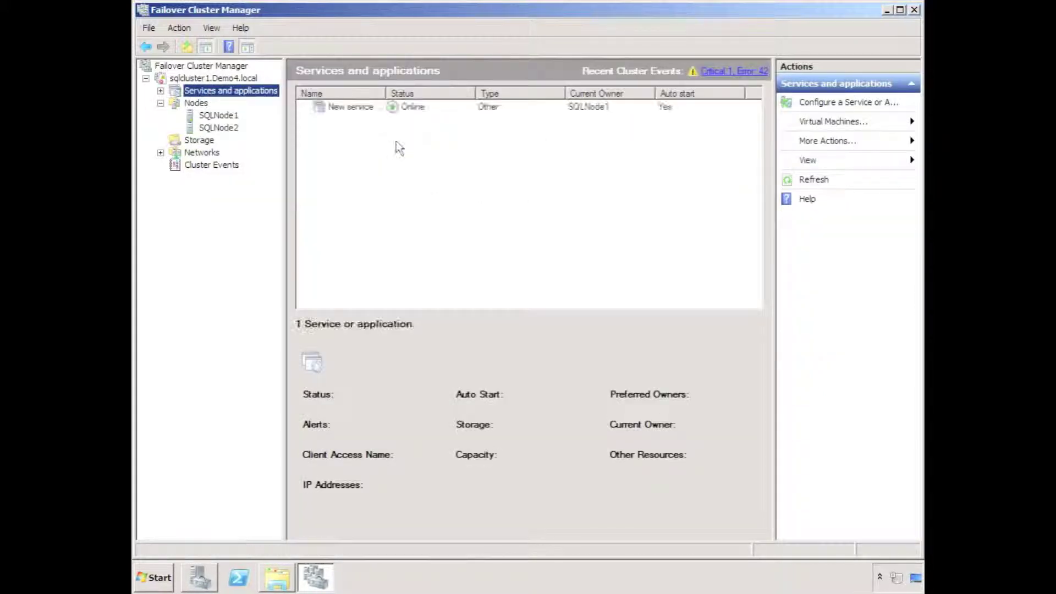
Step: Add a GeoCluster Replicated Disk resource to the new group and open its properties
left_click(222, 103)
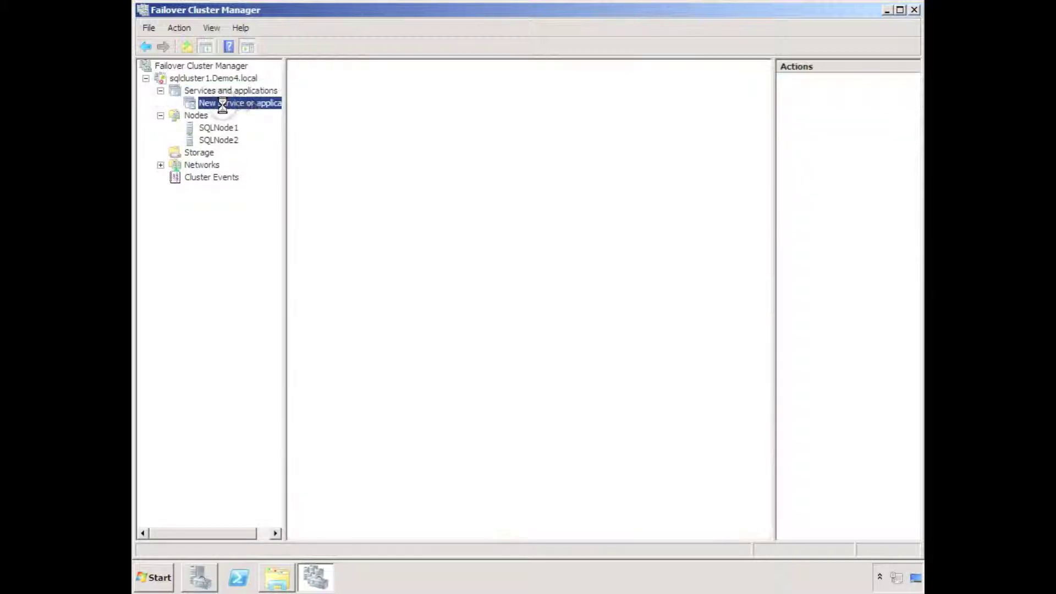
right_click(222, 104)
mouse_move(277, 233)
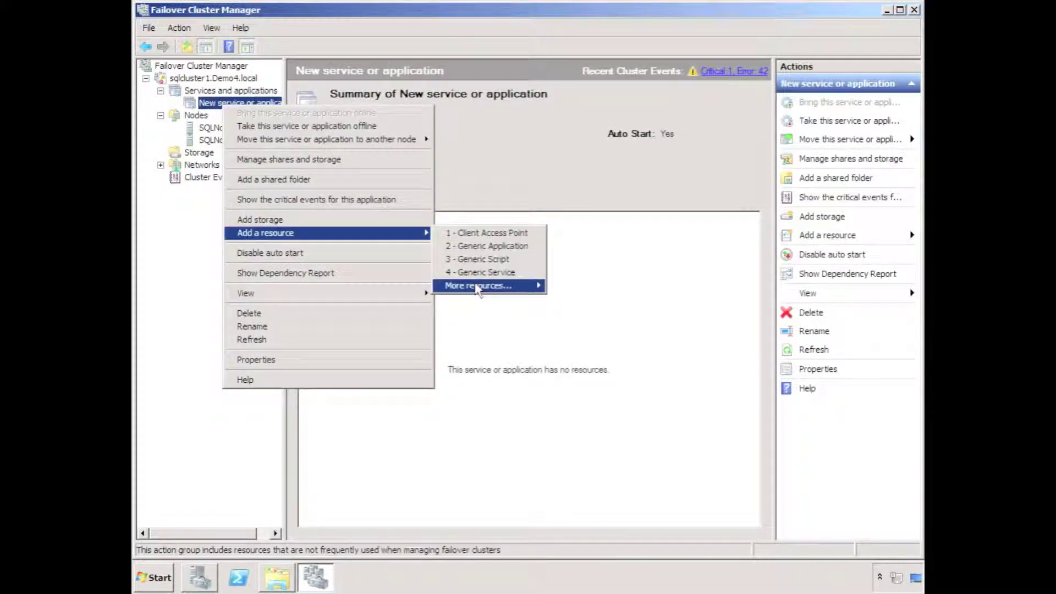
mouse_move(477, 285)
left_click(612, 325)
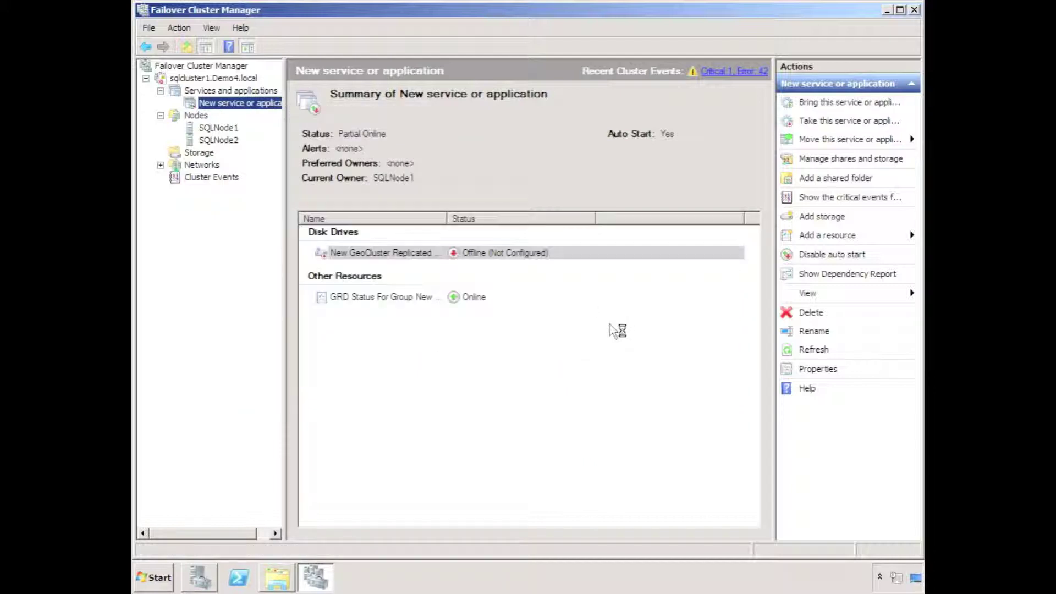
right_click(392, 259)
left_click(413, 394)
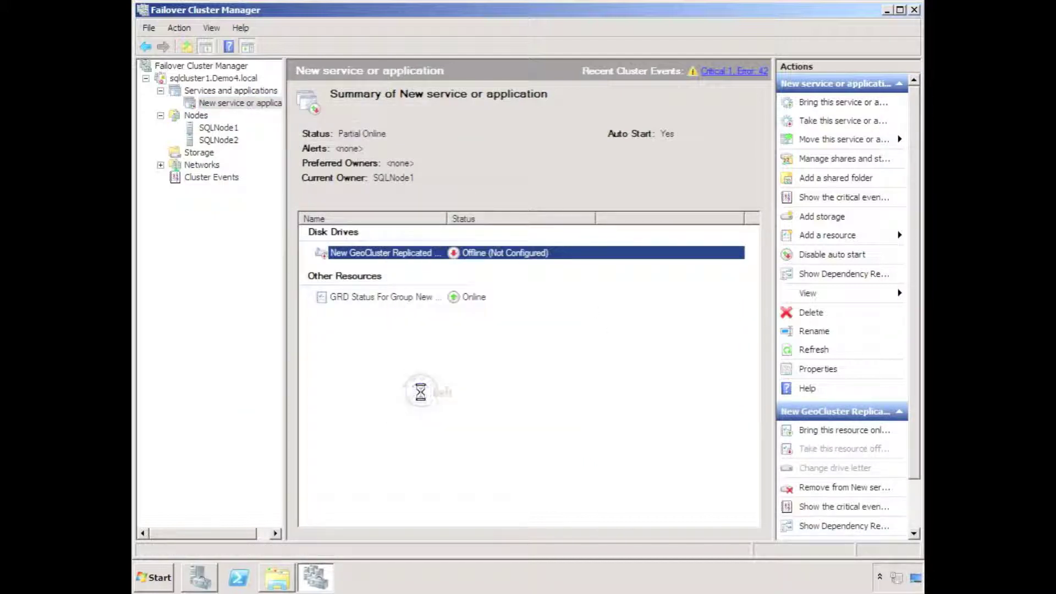
Step: Rename the resource to 'H: GeoCluster Replicated Disk' and review its policy and mirroring tabs
double_click(482, 126)
type("H")
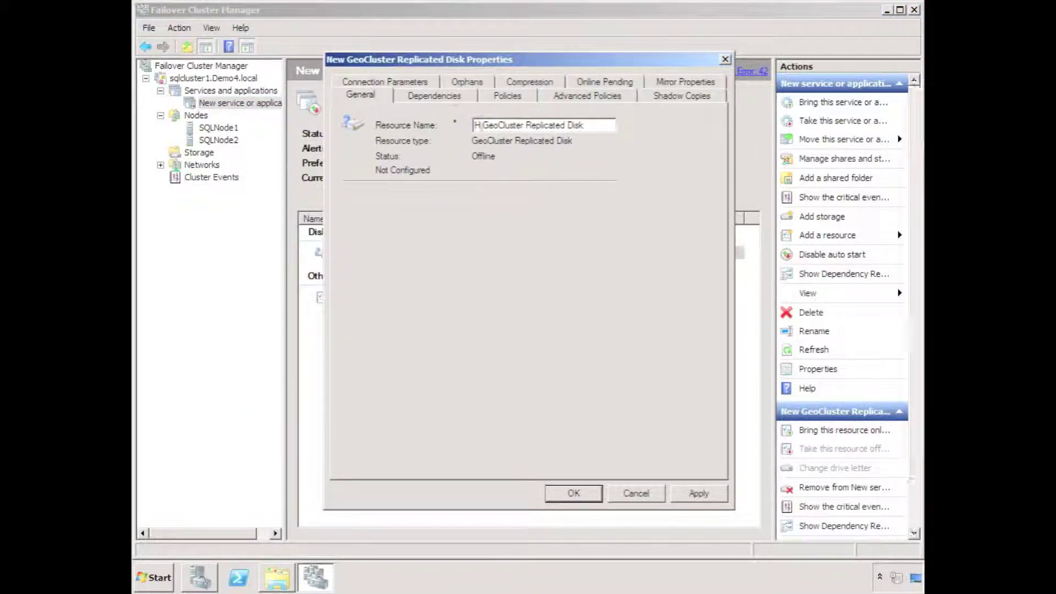
type(":")
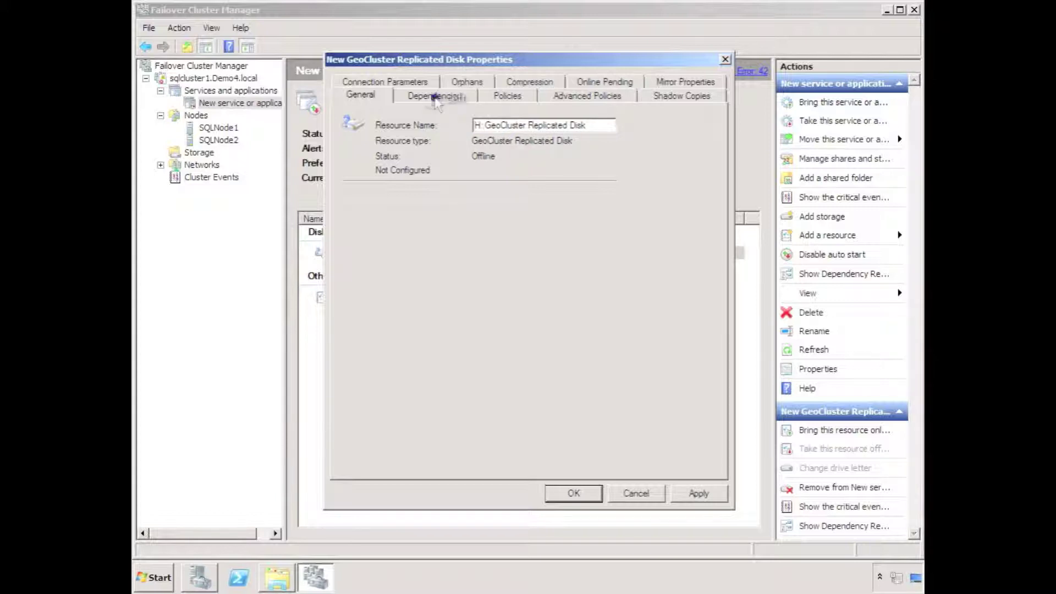
left_click(434, 96)
left_click(522, 98)
left_click(587, 96)
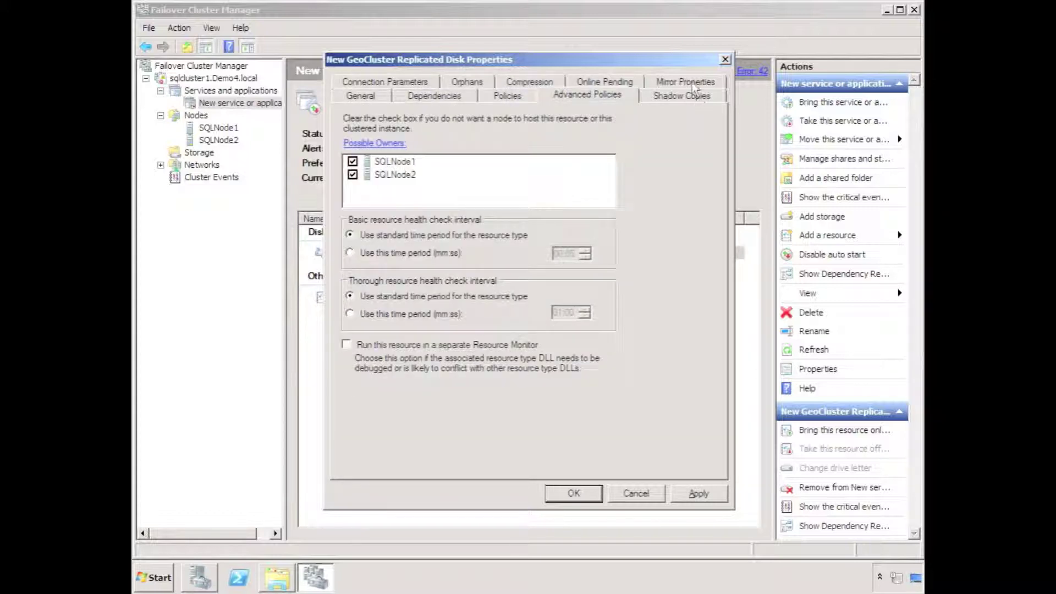
left_click(690, 84)
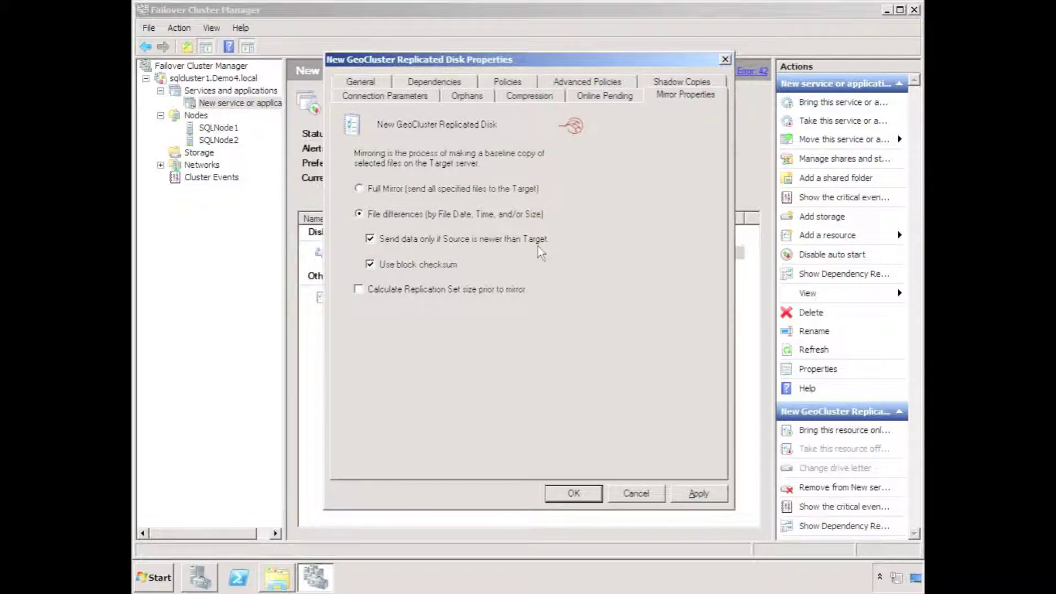
Step: Set the connection parameters to replicate disk H: over Cluster Network 1 and apply
left_click(416, 97)
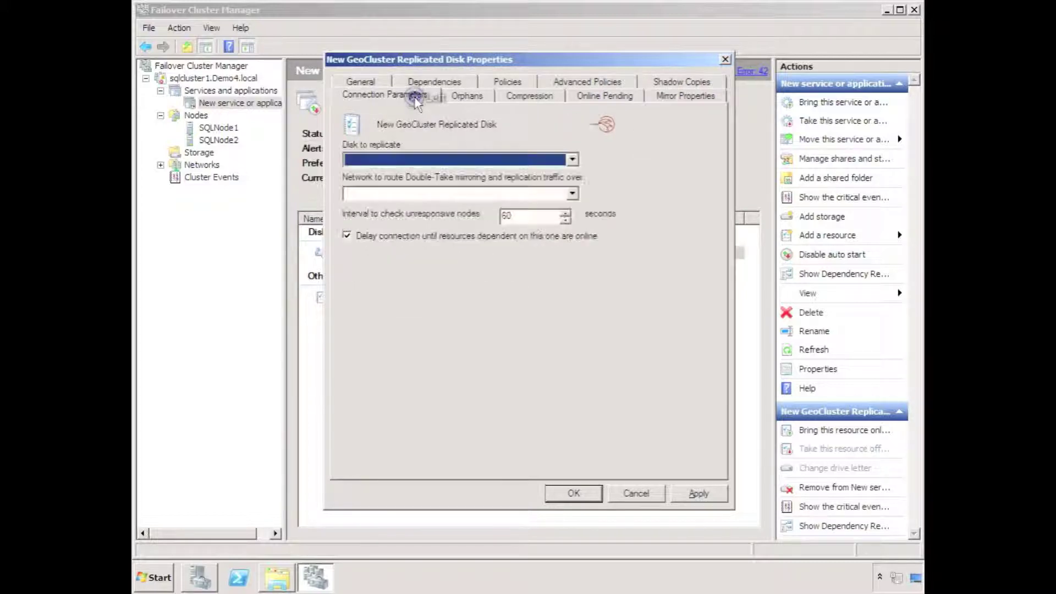
left_click(572, 159)
left_click(550, 171)
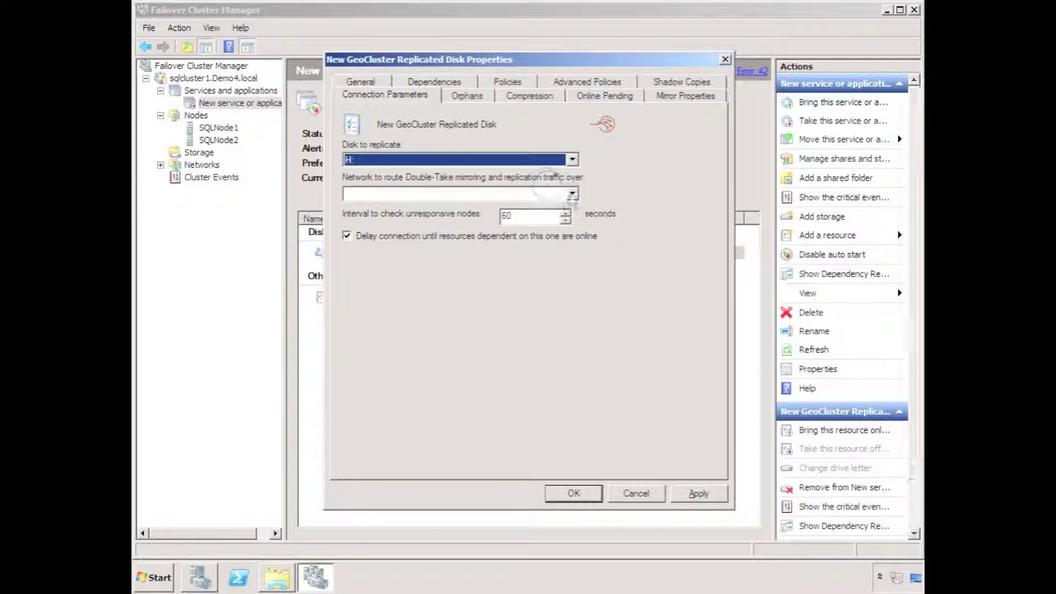
left_click(572, 194)
left_click(559, 208)
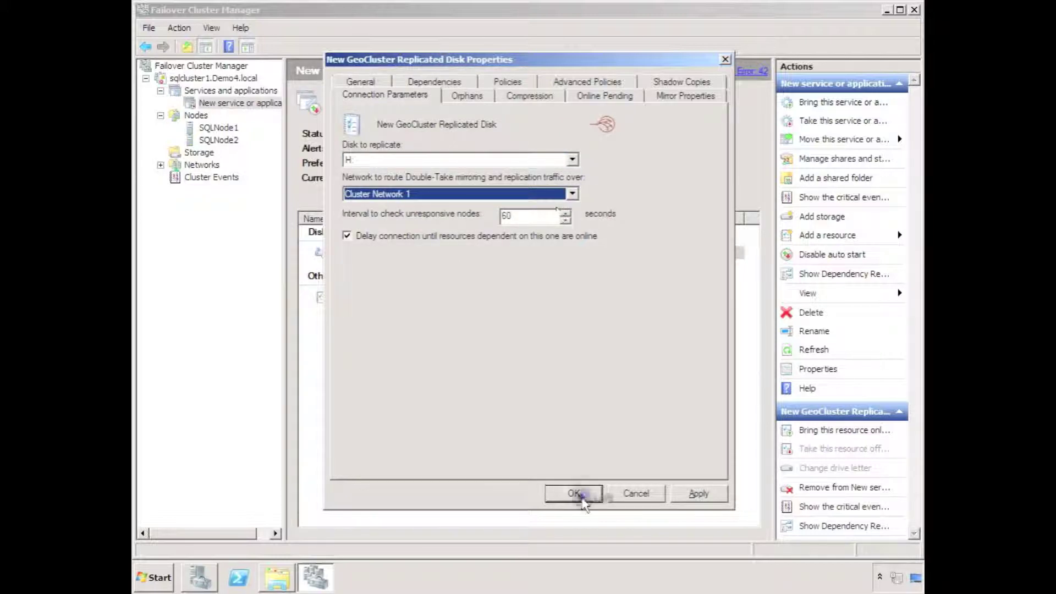
left_click(573, 493)
Step: Bring the H: disk online, then move it from the group back to Available Storage
right_click(346, 253)
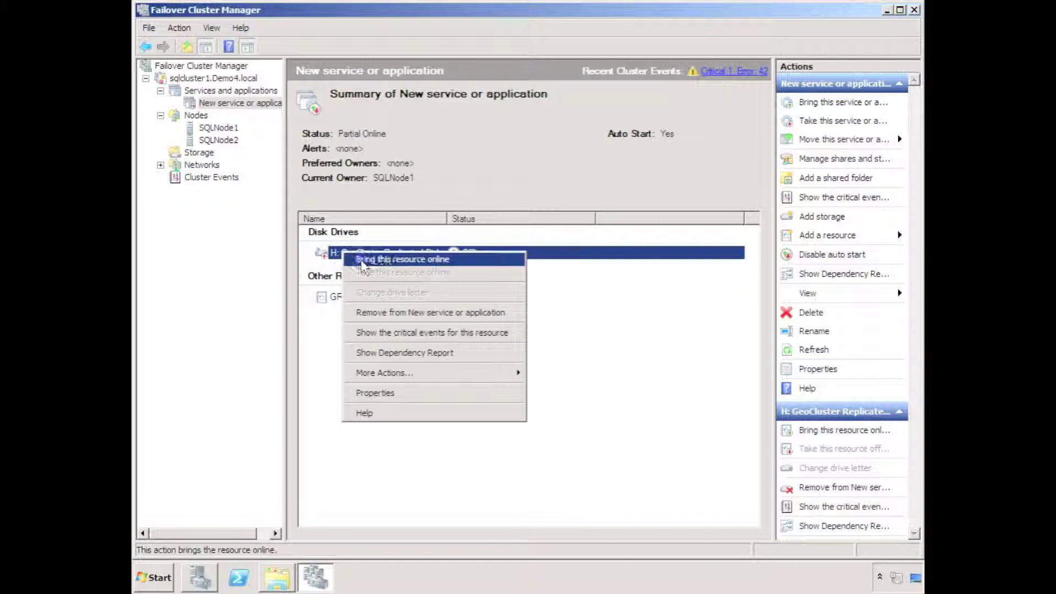
left_click(362, 260)
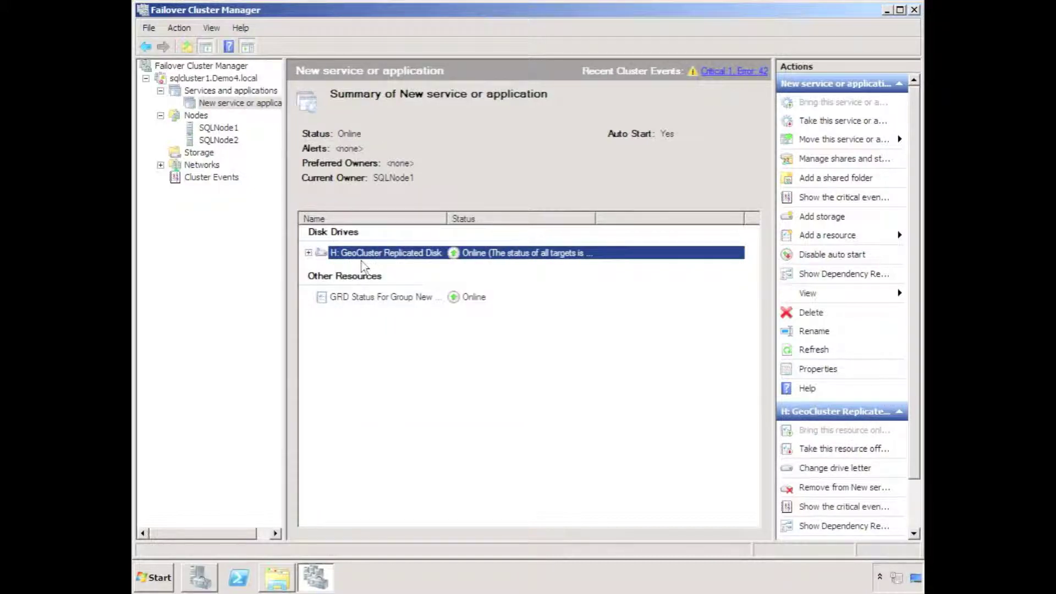
right_click(345, 253)
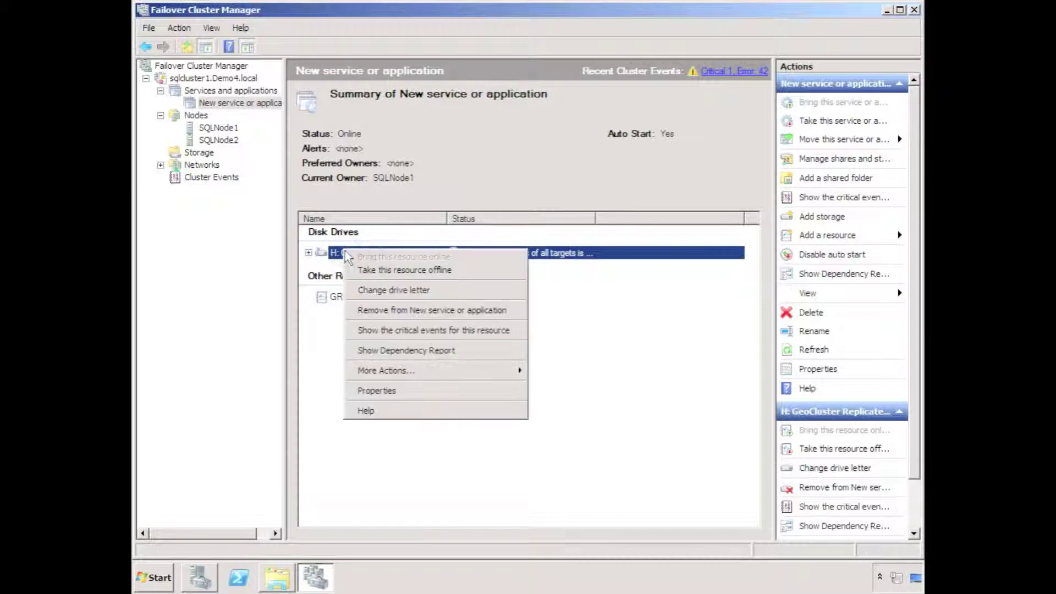
left_click(431, 310)
left_click(456, 307)
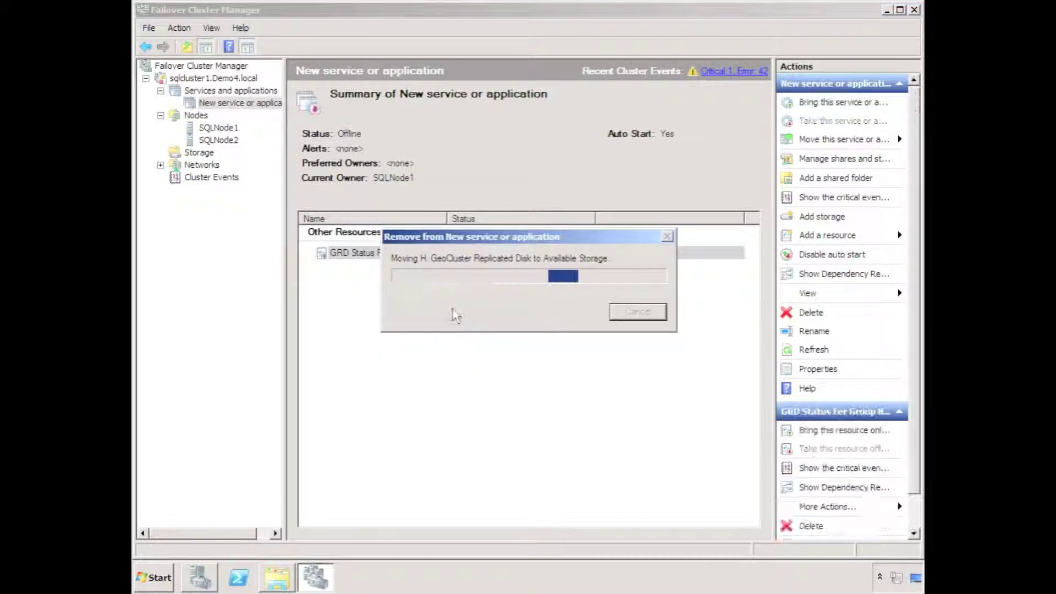
Step: Delete the empty New service or application group
right_click(218, 106)
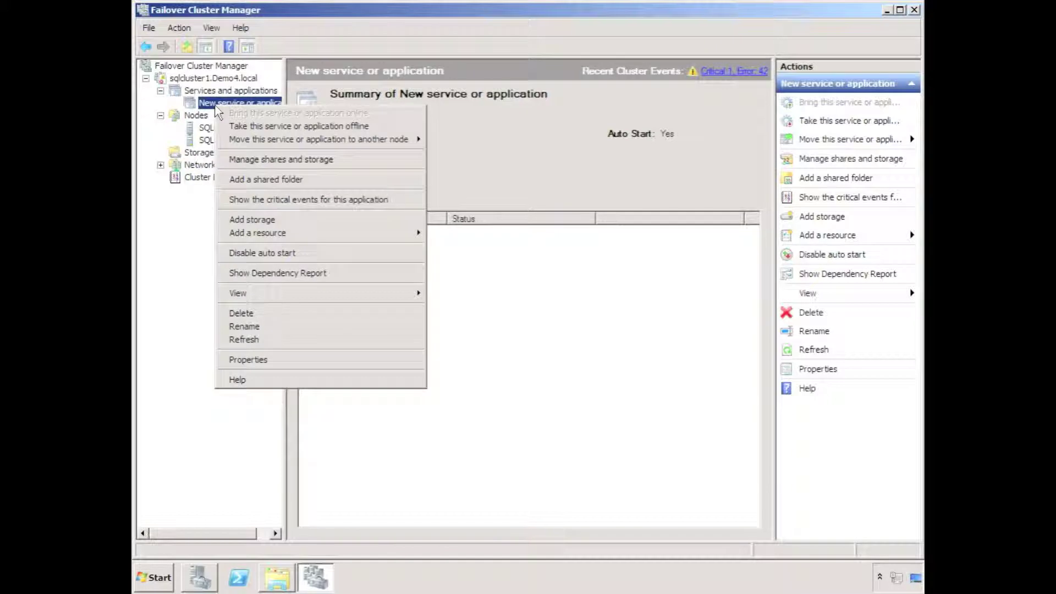
left_click(273, 313)
left_click(510, 271)
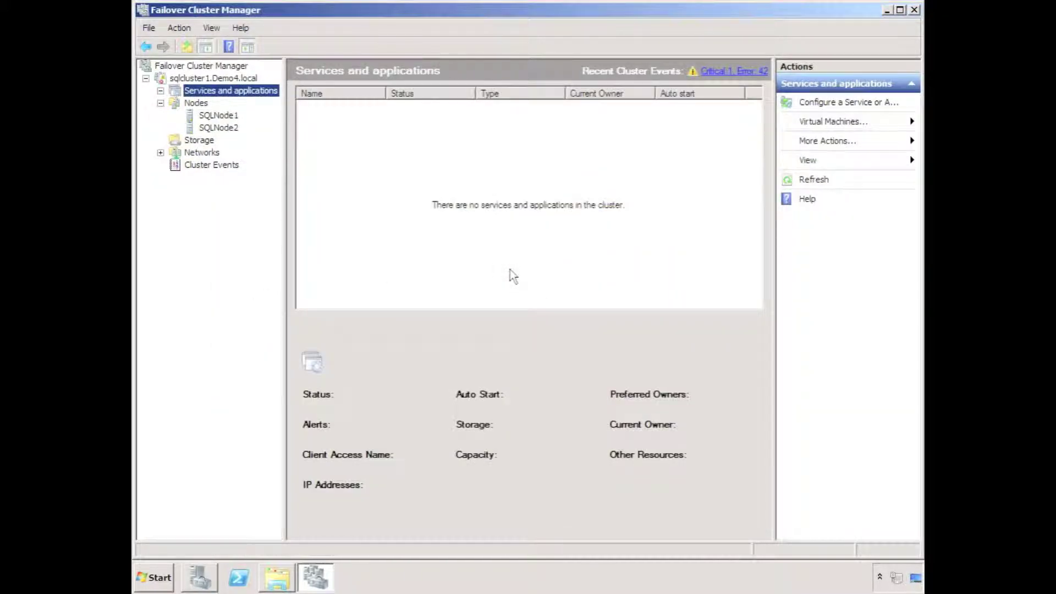
Step: Launch the High Availability Wizard and choose File Server as the service type
right_click(208, 92)
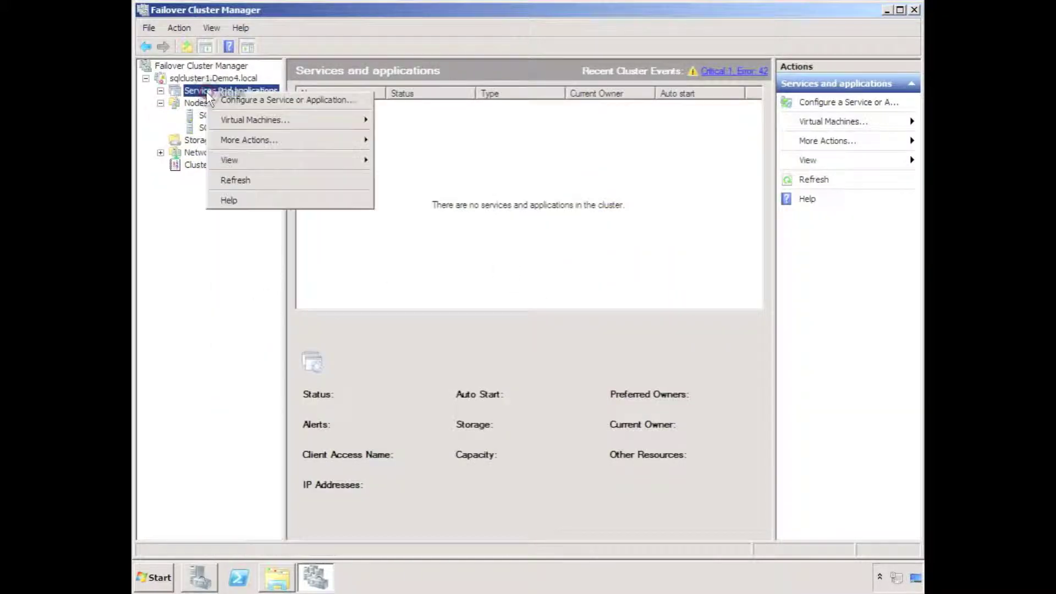
left_click(245, 101)
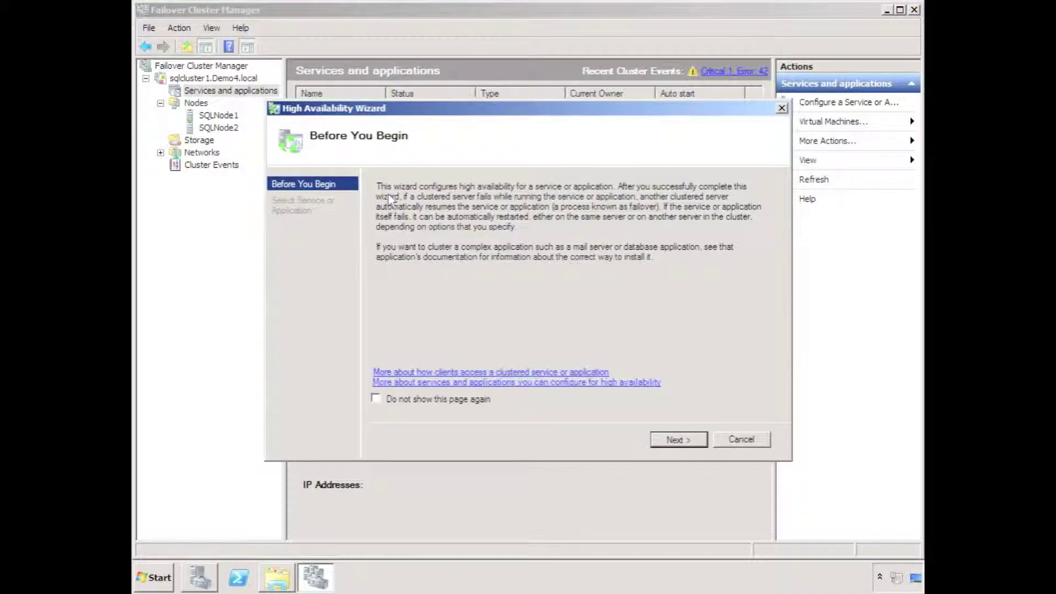
left_click(688, 440)
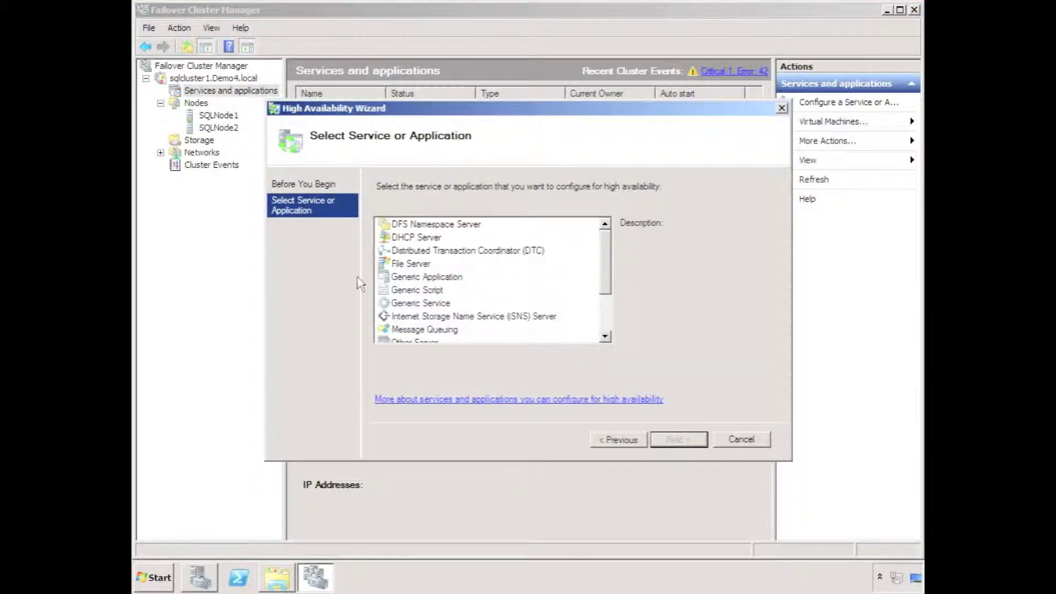
left_click(407, 264)
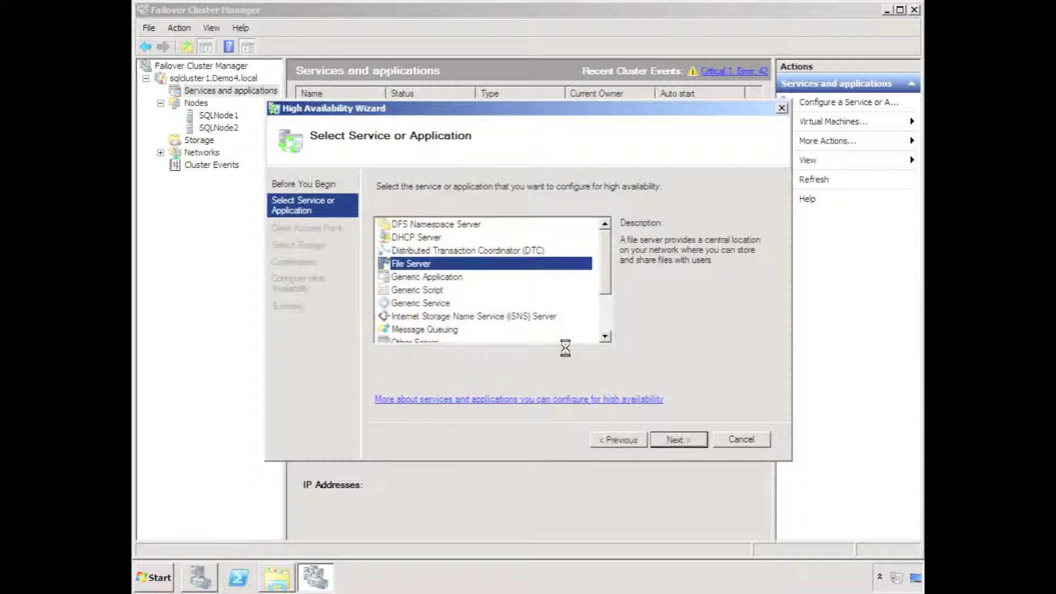
left_click(682, 439)
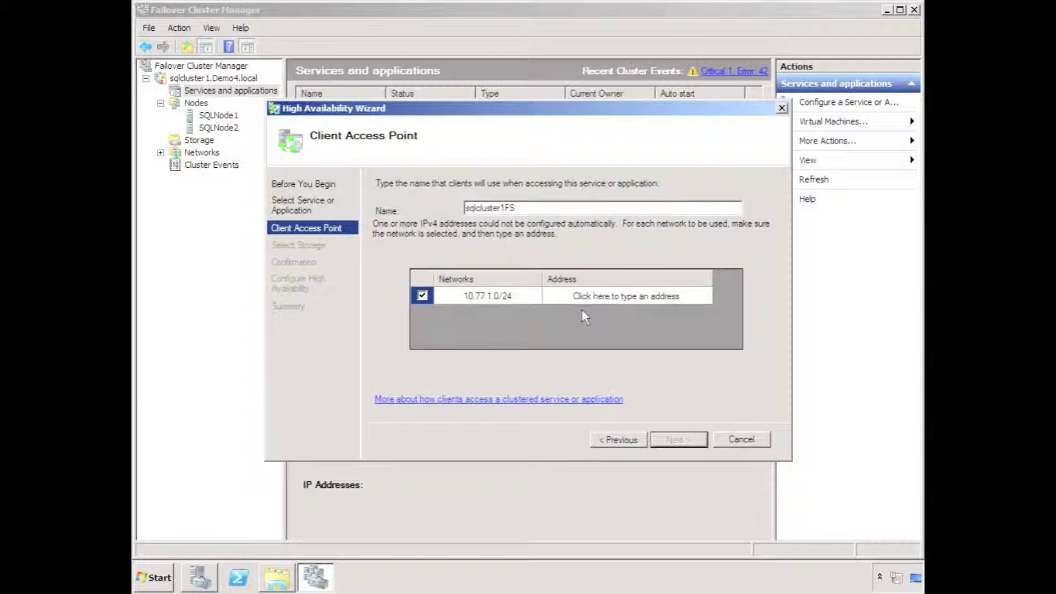
Step: Set the client access point to name Demo4GFS with address 10.77.1.215
left_click(589, 296)
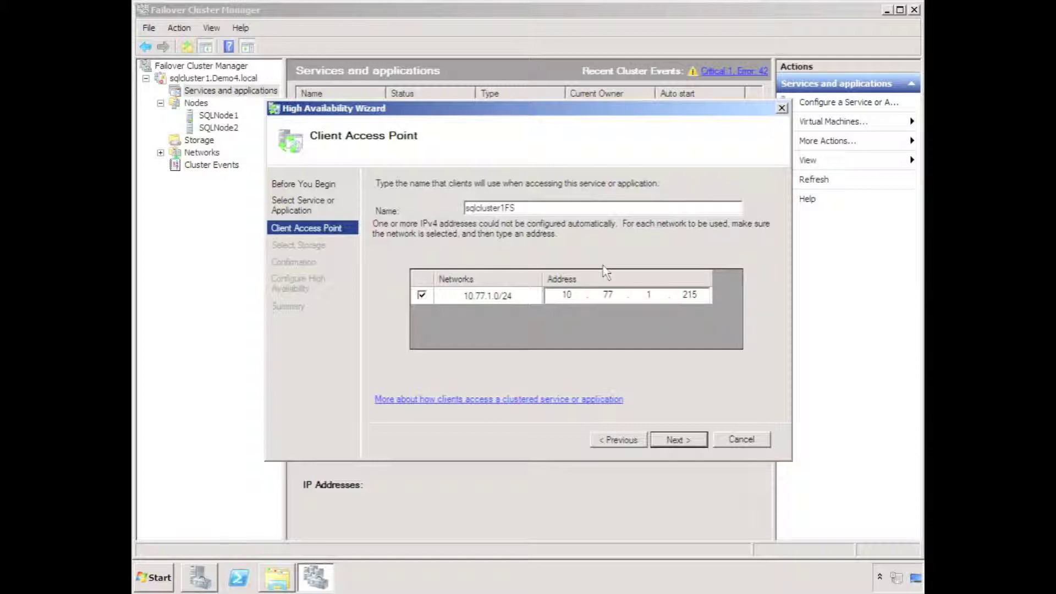
left_click_drag(504, 208, 411, 208)
type("Demo4GFS")
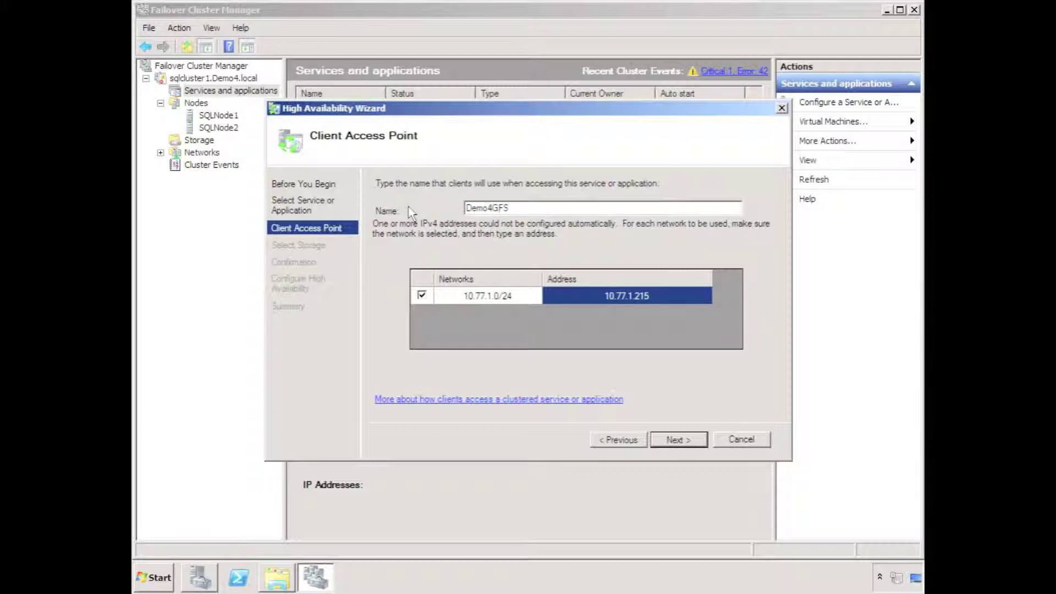
left_click(675, 440)
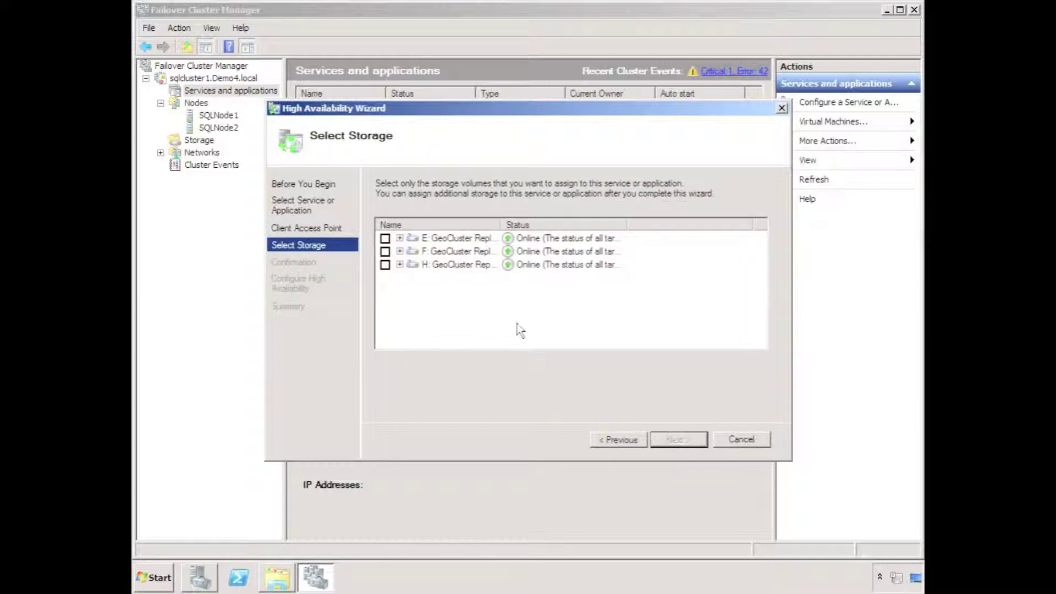
Step: Assign the H: GeoCluster disk as storage and complete the wizard for Demo4GFS
left_click(385, 265)
left_click(674, 442)
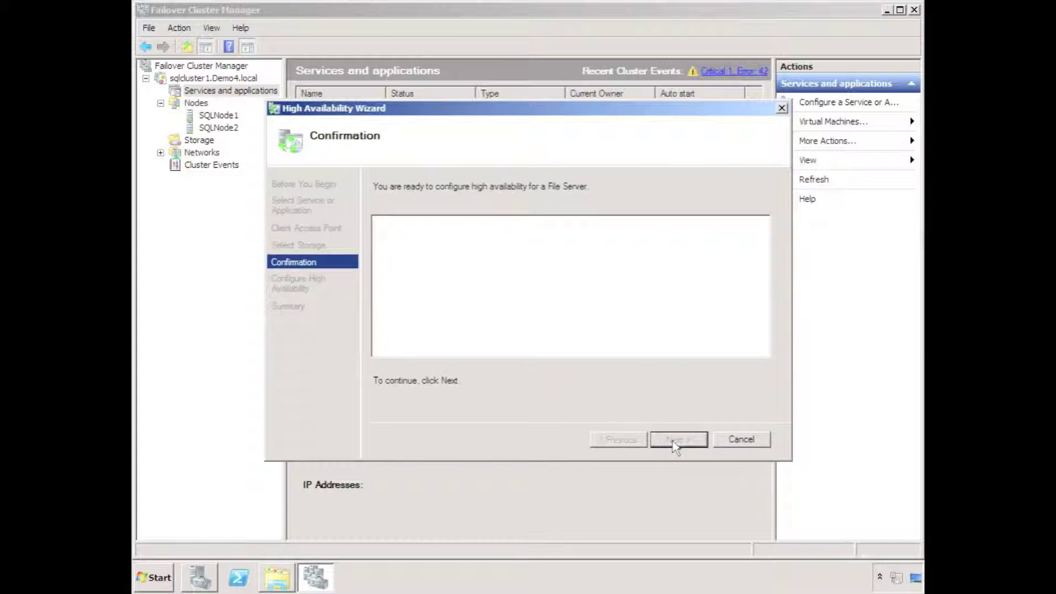
left_click(675, 441)
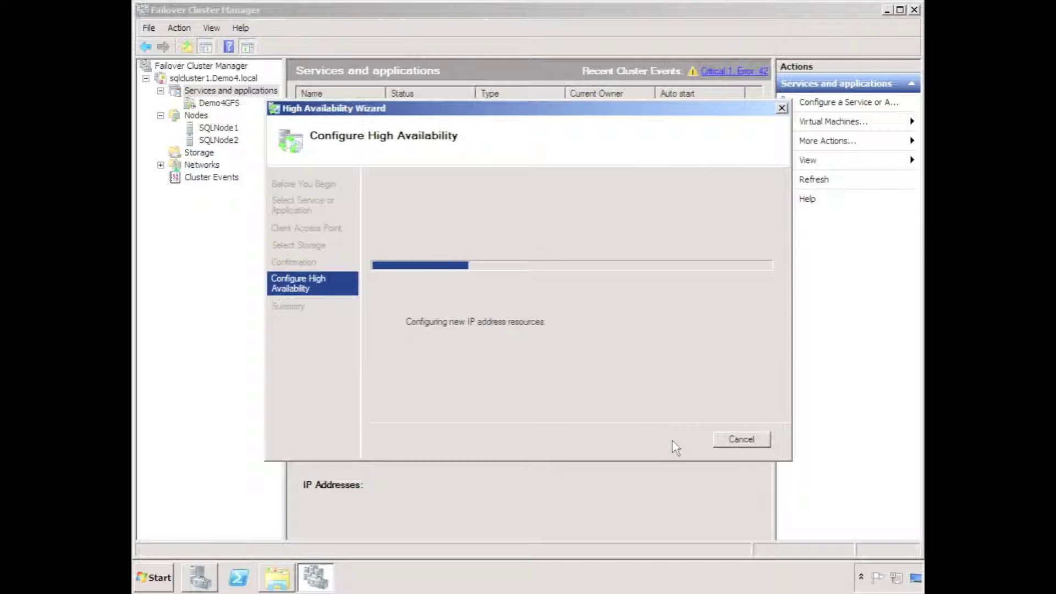
left_click(765, 440)
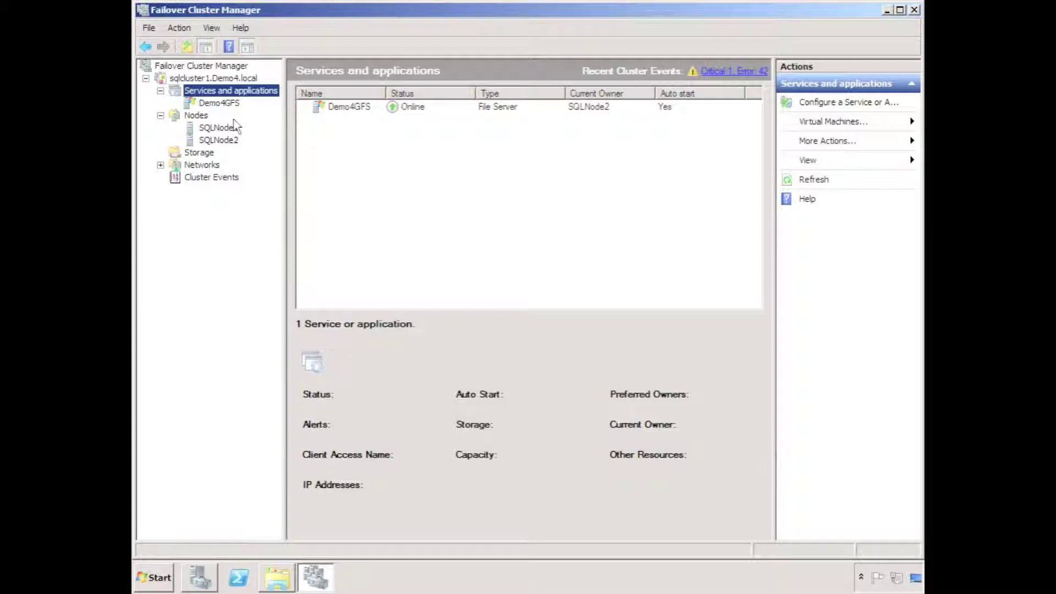
Step: Open the Demo4GFS summary and launch the Add a shared folder wizard
left_click(209, 104)
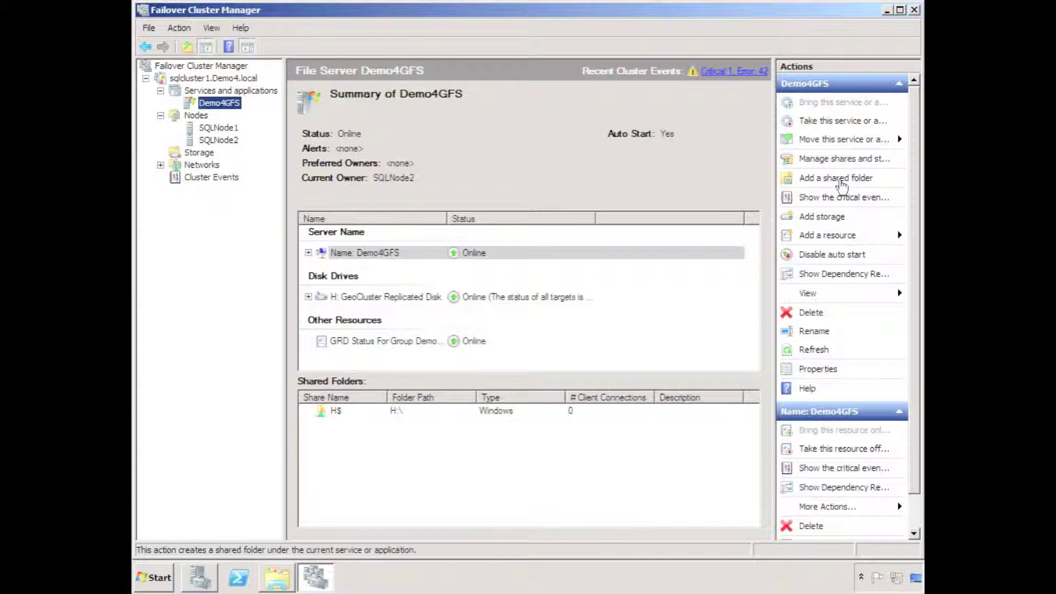
left_click(839, 177)
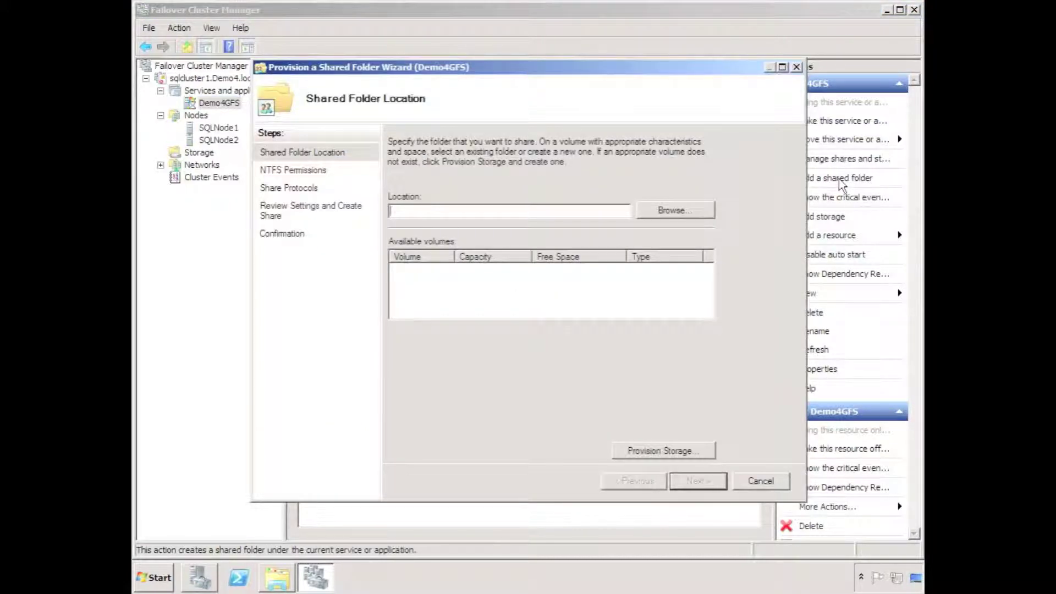
Step: Create a new folder Files on the H$ drive and use H:\Files as the share location
left_click(680, 213)
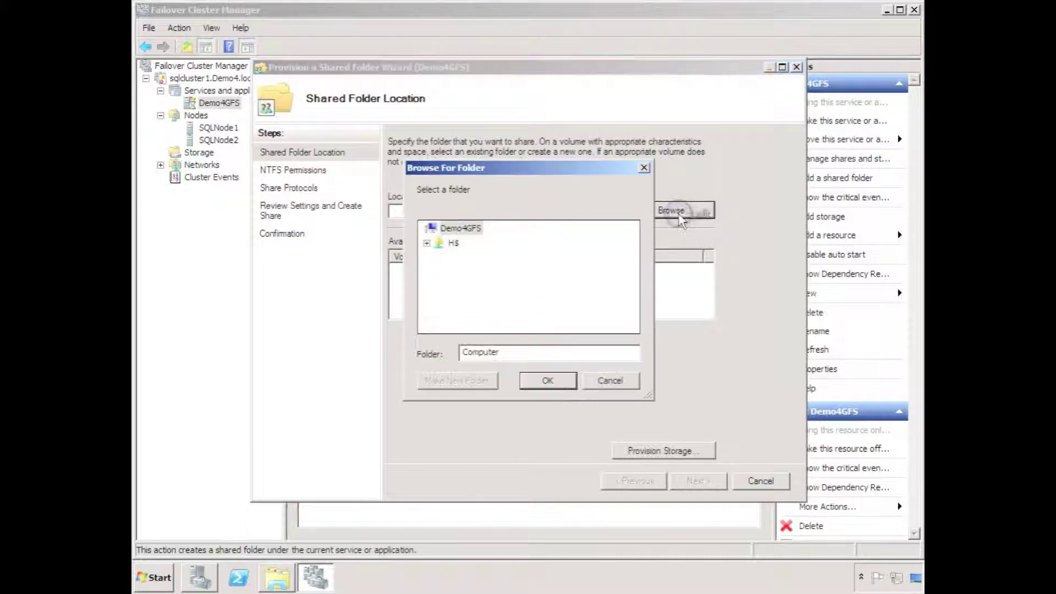
left_click(428, 243)
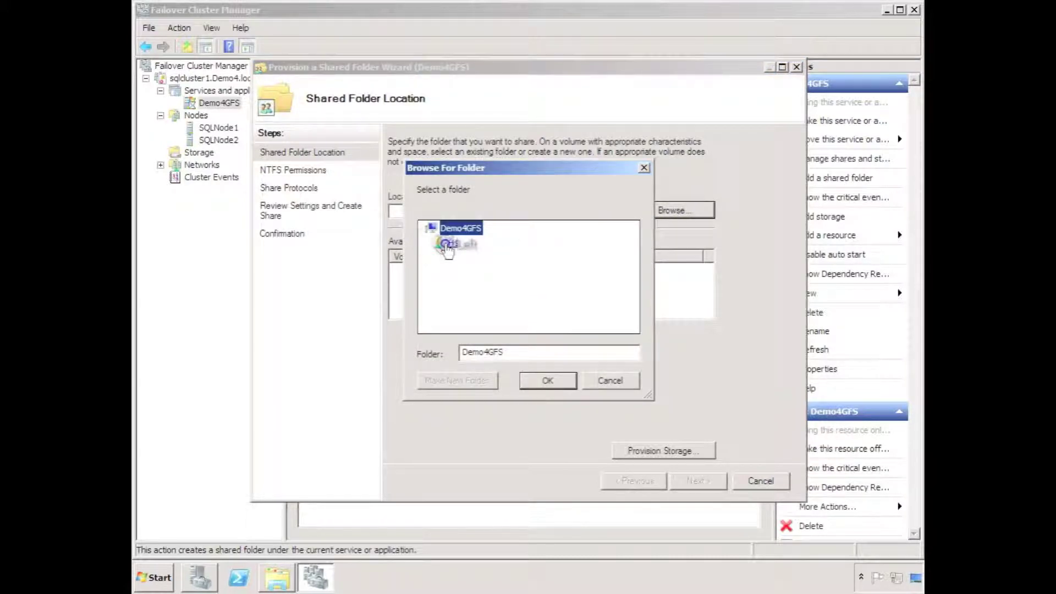
left_click(446, 245)
left_click(447, 382)
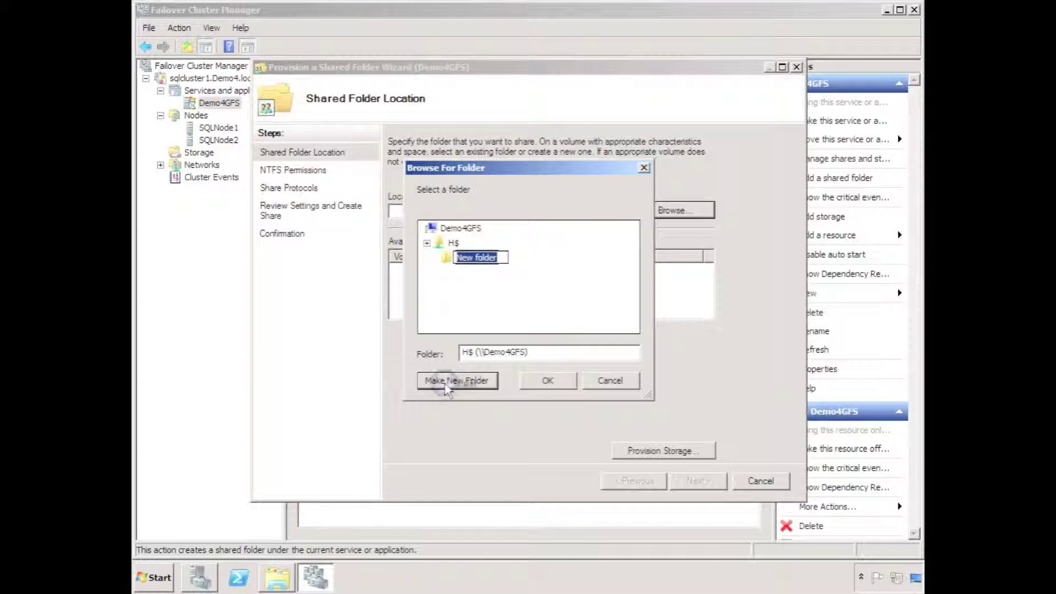
type("Files")
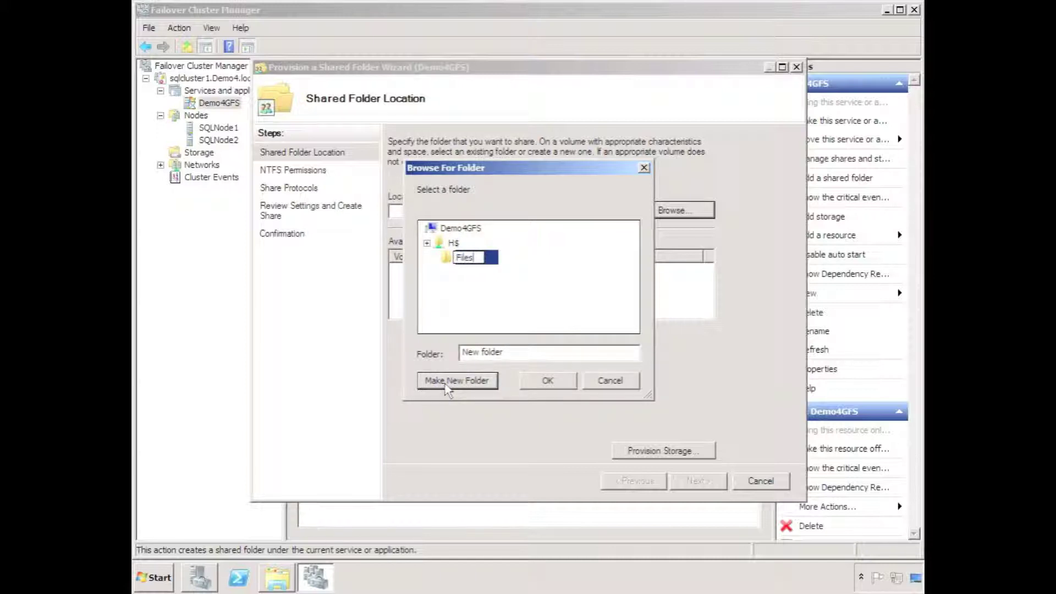
key("Return")
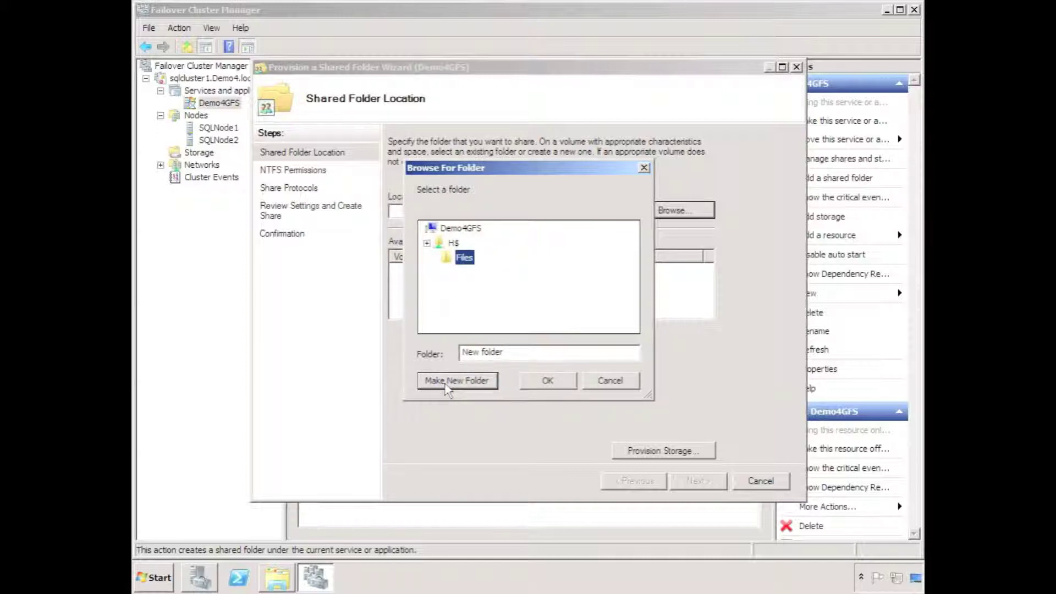
left_click(552, 380)
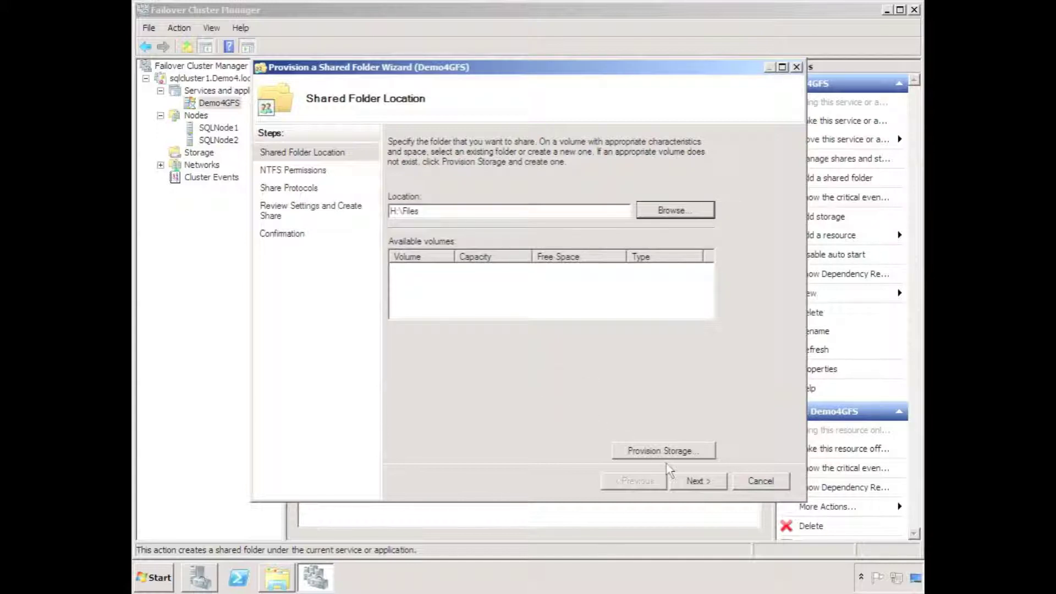
Step: Keep the existing NTFS permissions, share name Files and default SMB settings
left_click(689, 480)
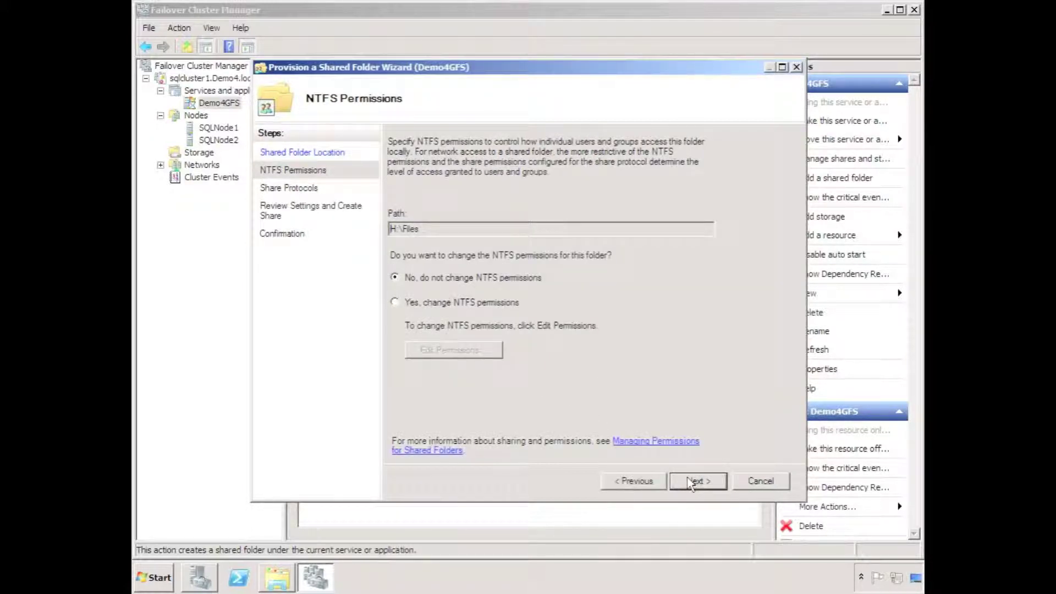
left_click(691, 481)
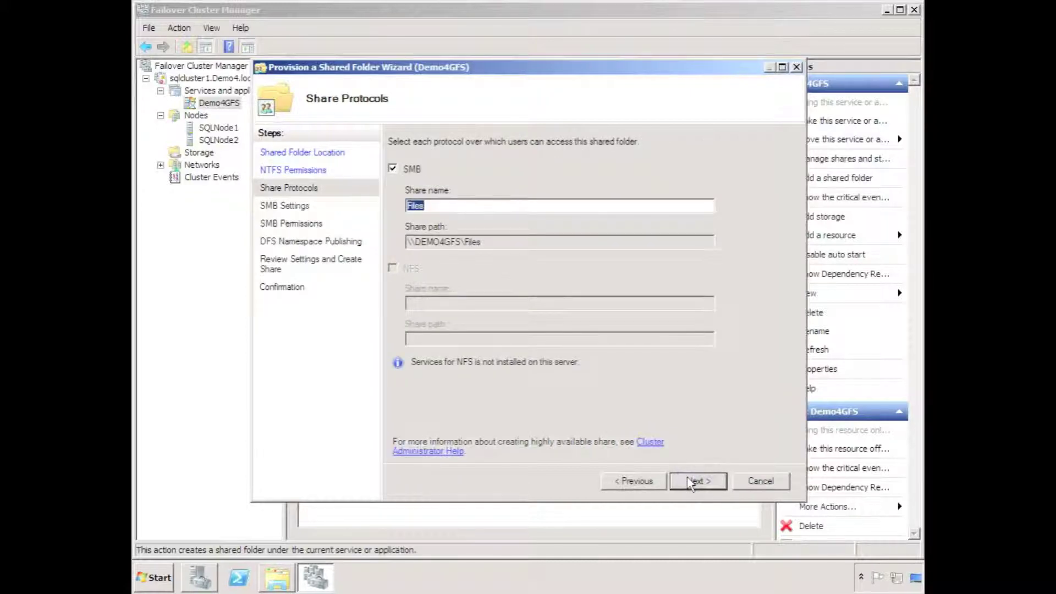
left_click(691, 481)
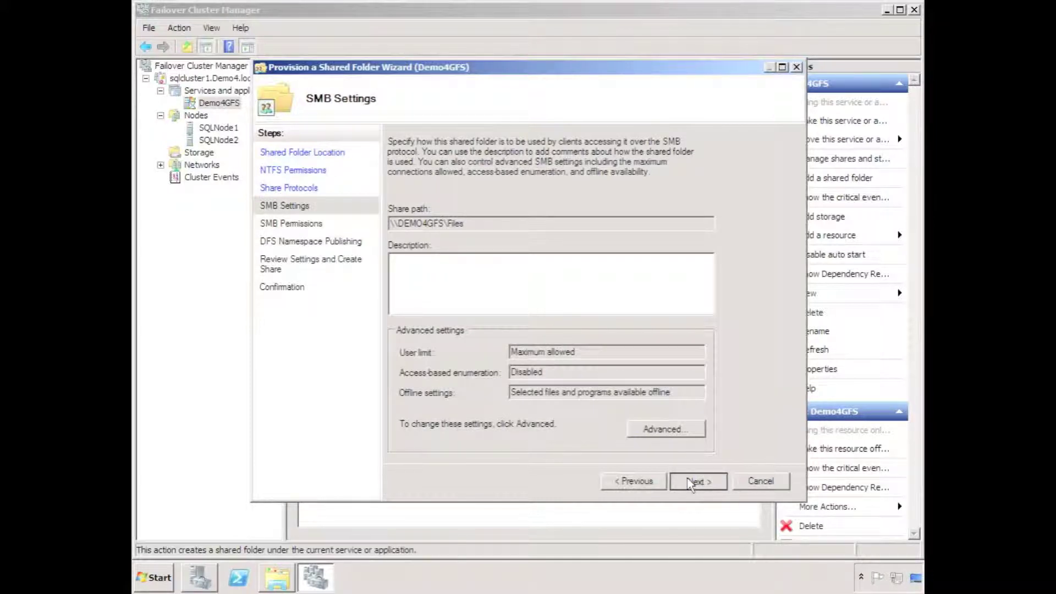
left_click(691, 482)
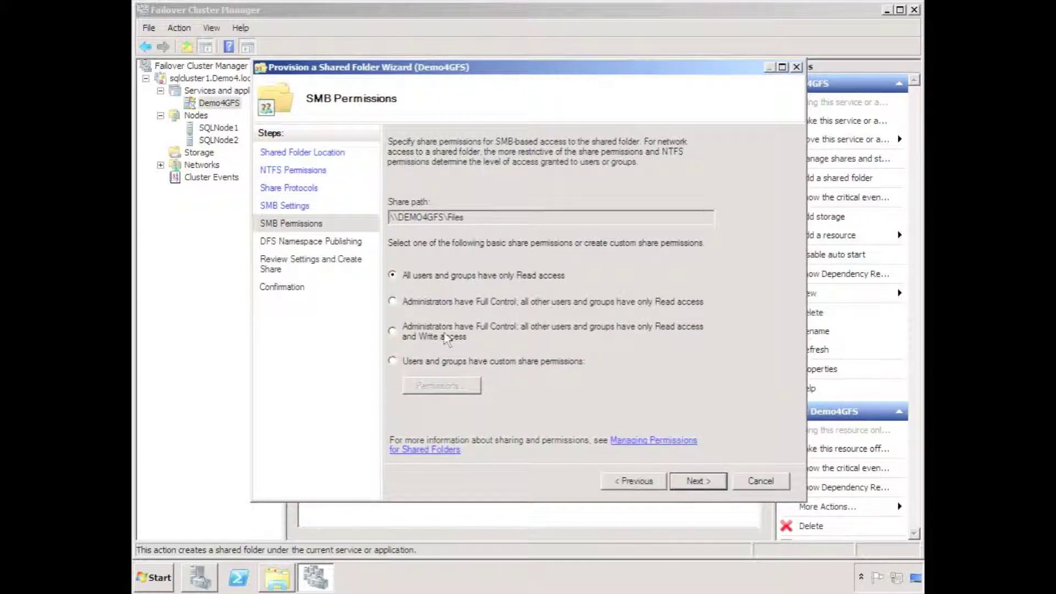
Step: Grant Administrators Full Control and others Read and Write, then create the Files share
left_click(428, 334)
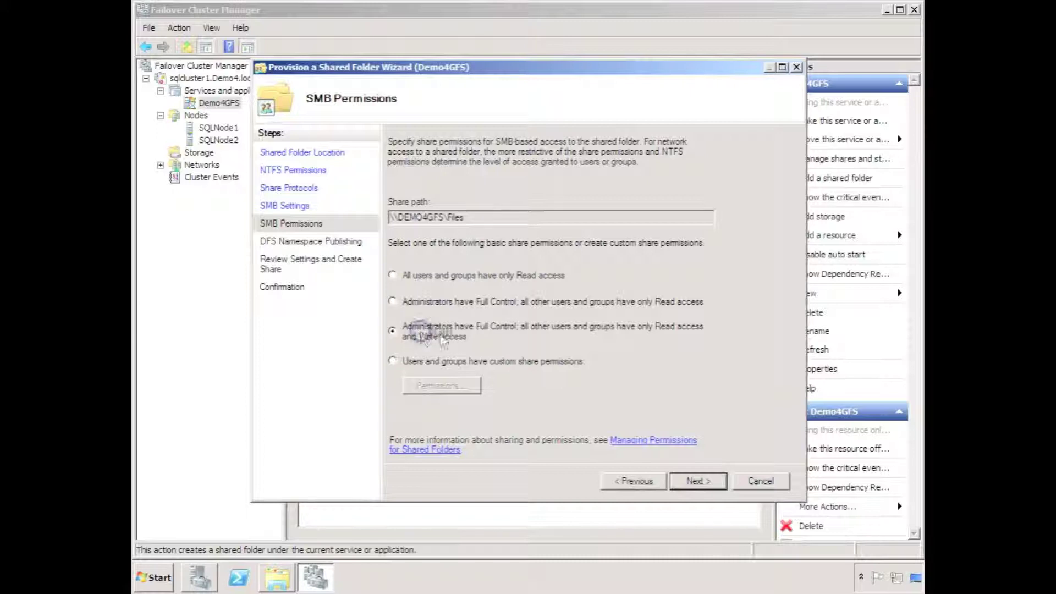
left_click(708, 480)
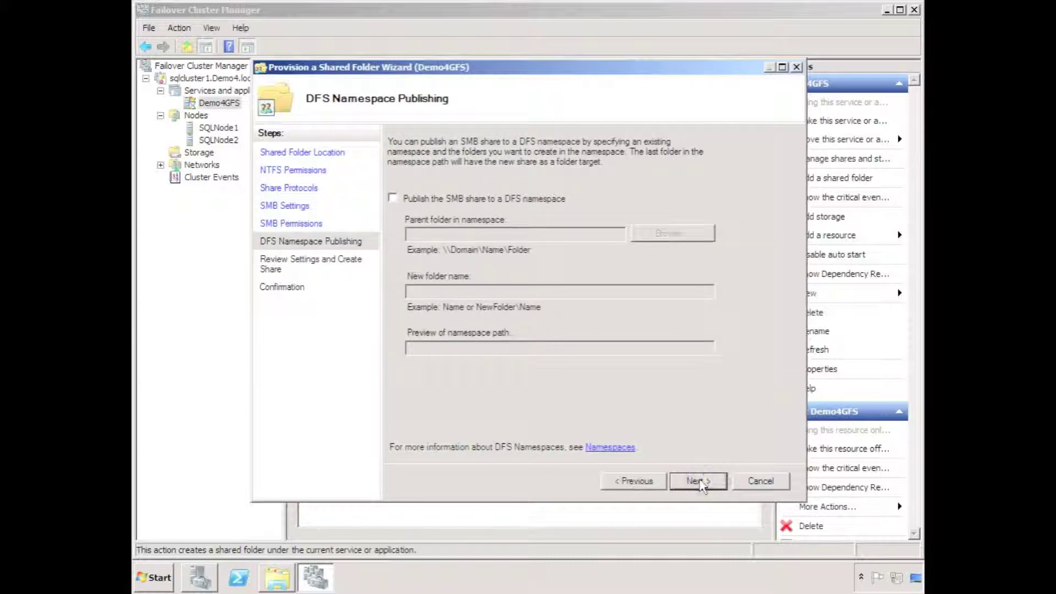
left_click(697, 481)
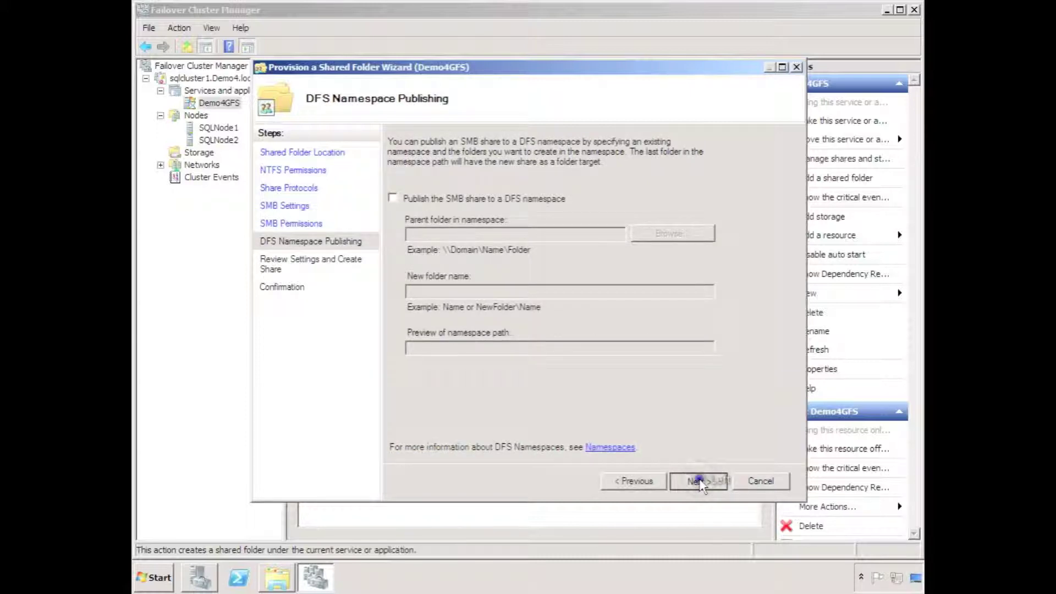
left_click(699, 481)
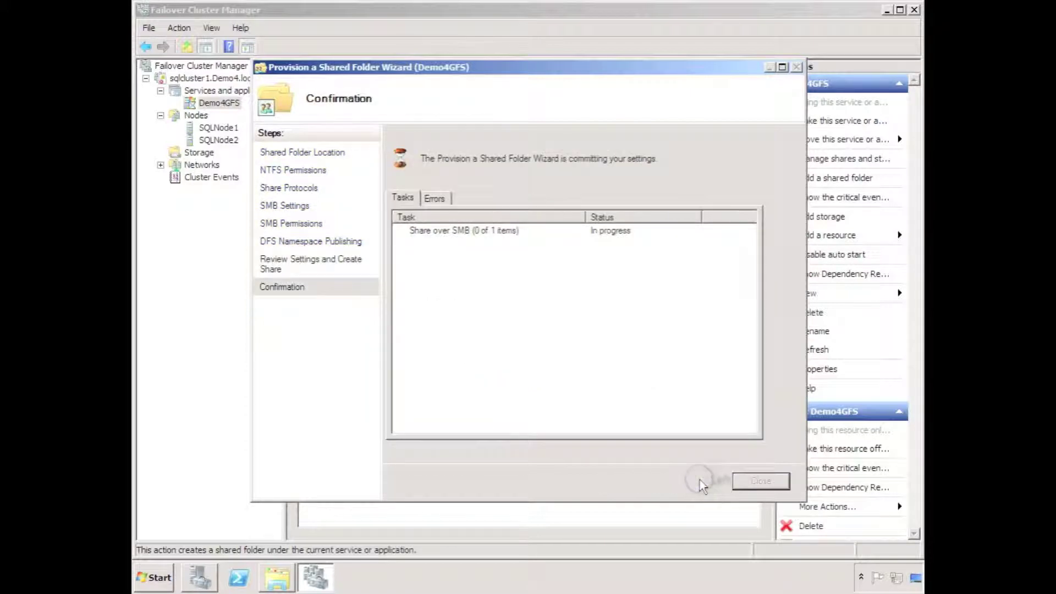
left_click(759, 483)
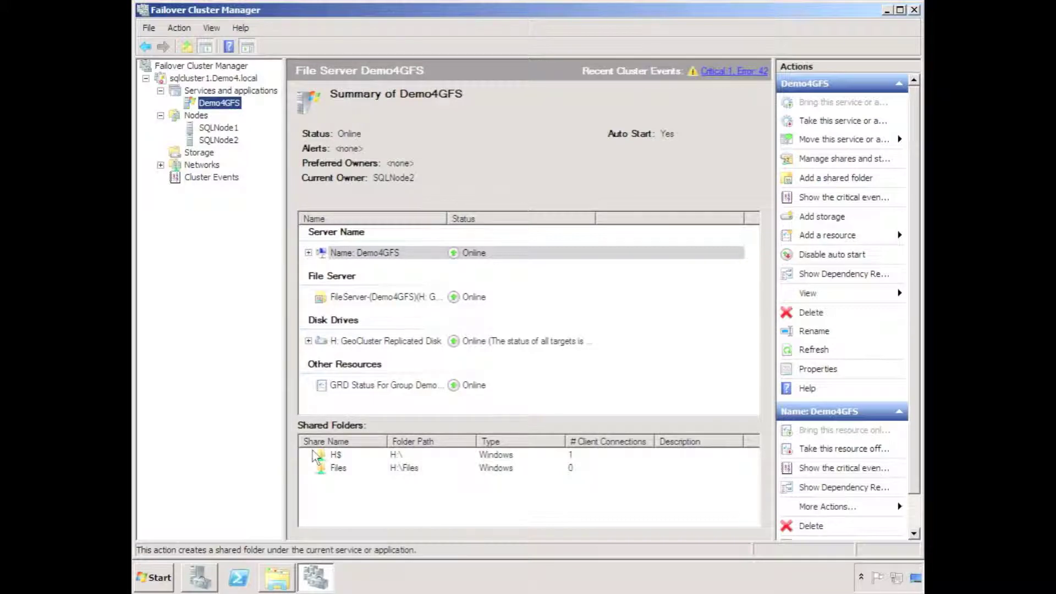
Step: Open \\demo4GFS from the Run box and browse into the Files share
left_click(154, 578)
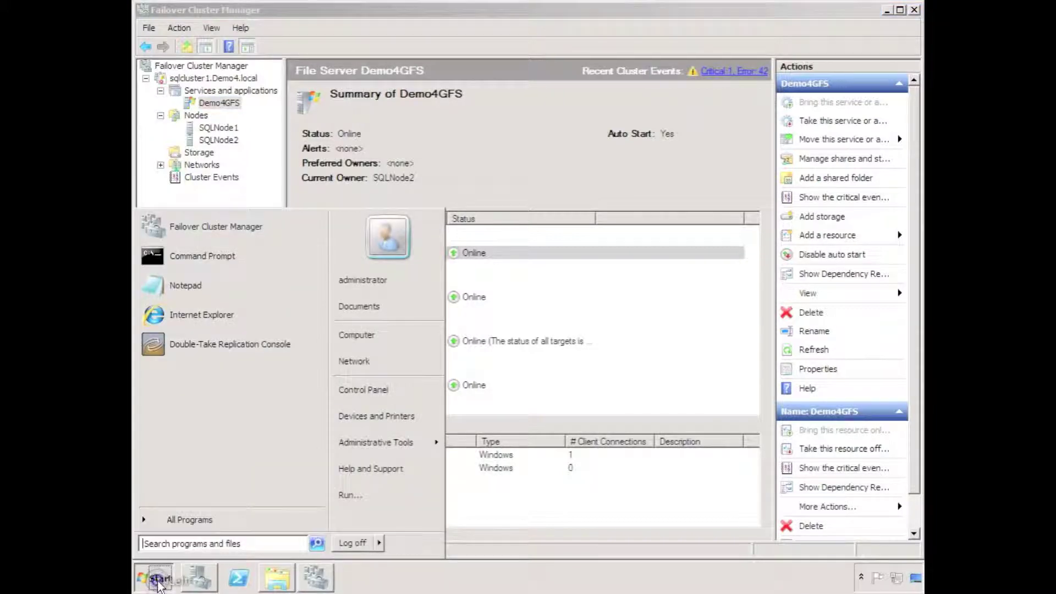
left_click(364, 500)
type("\\\\")
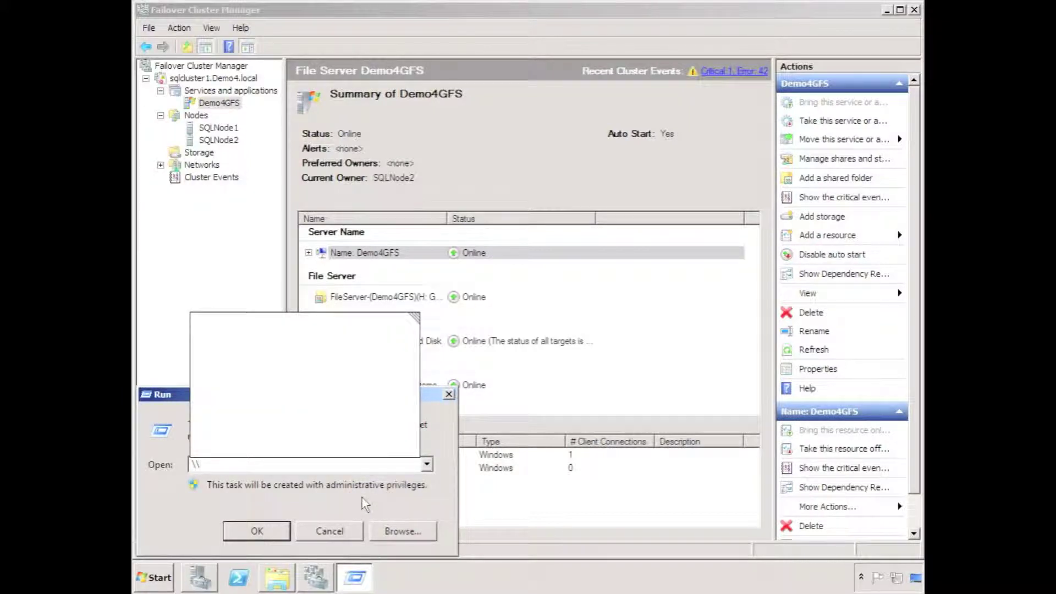
type("demo4")
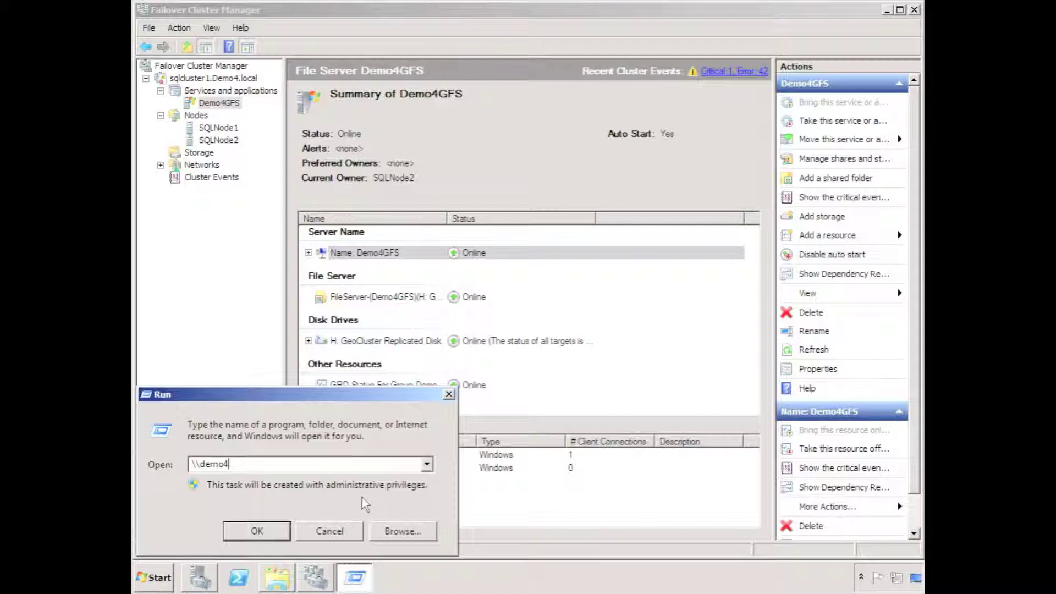
type("GFS")
key("Return")
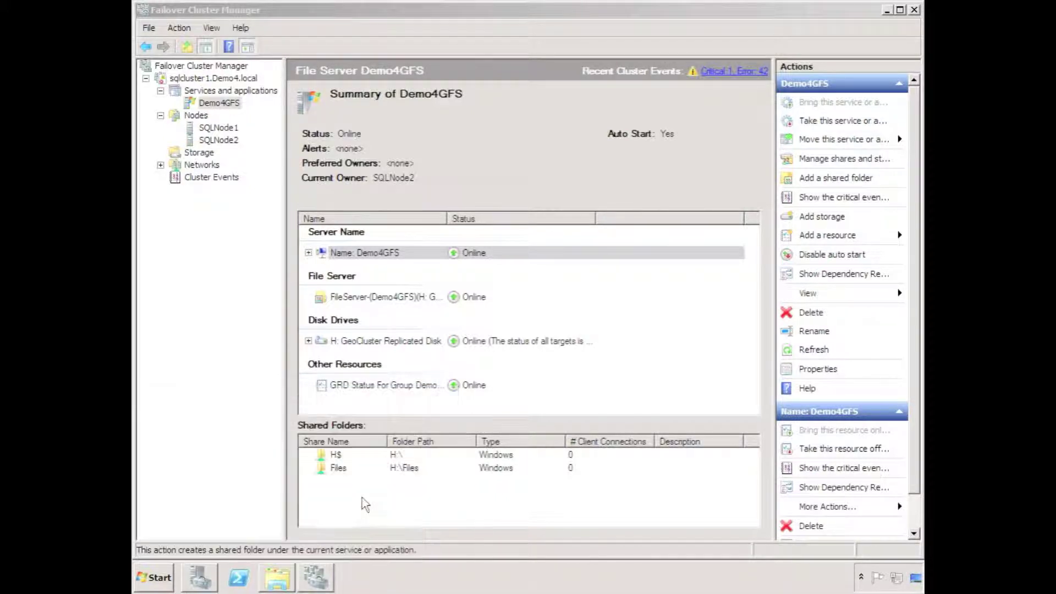
double_click(433, 167)
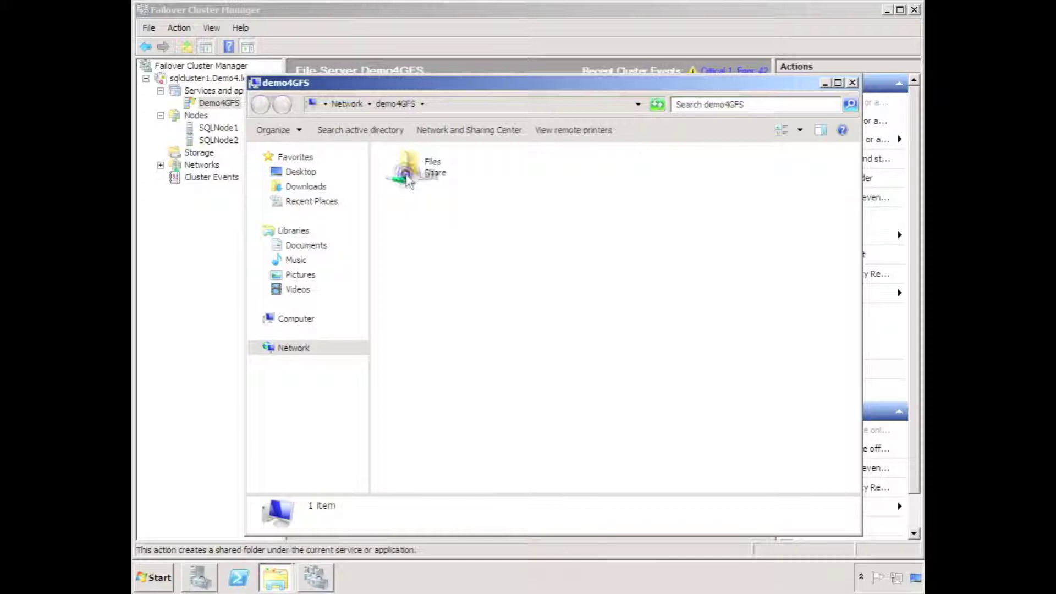
Step: Create a new text document named My File in the share
right_click(446, 244)
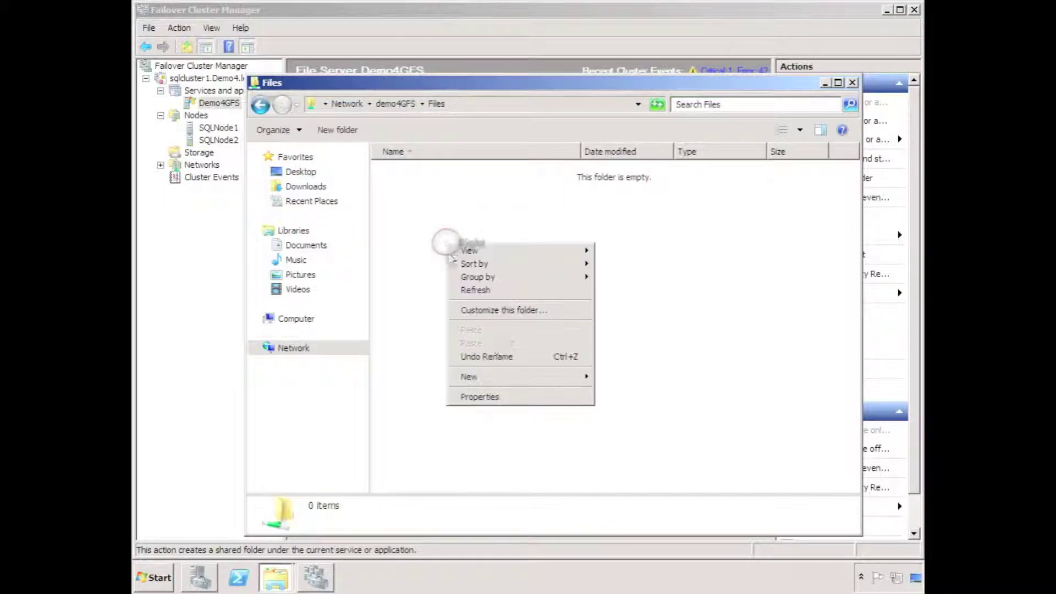
left_click(497, 378)
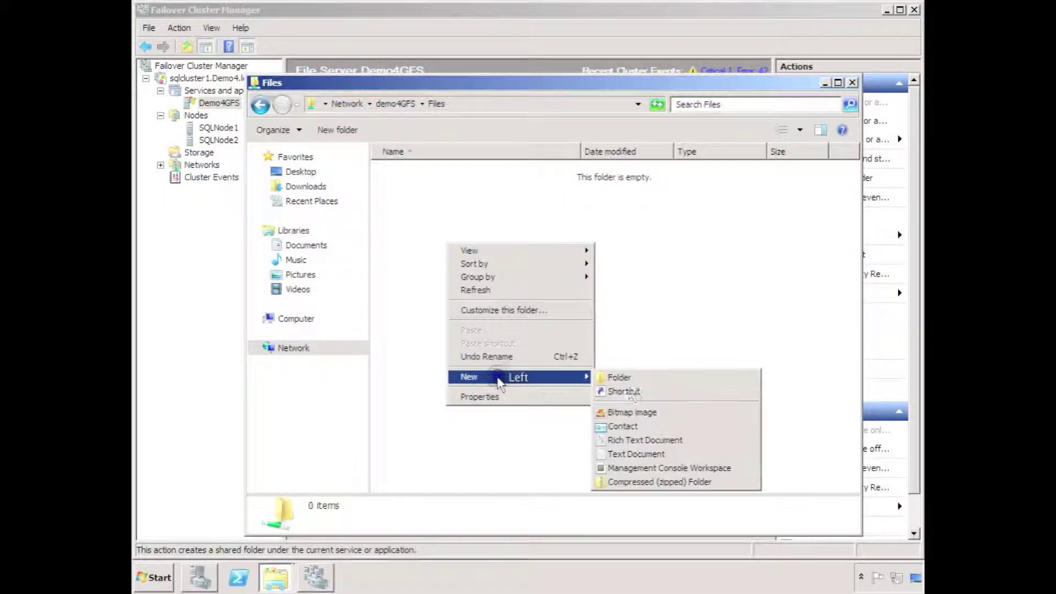
left_click(627, 454)
type("M")
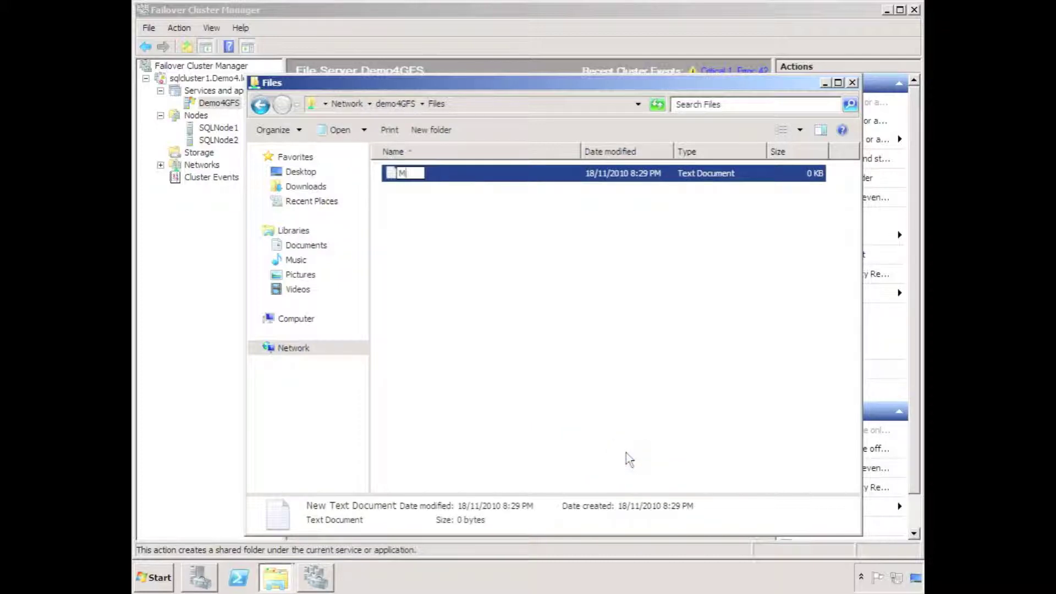
type("y File")
key("Return")
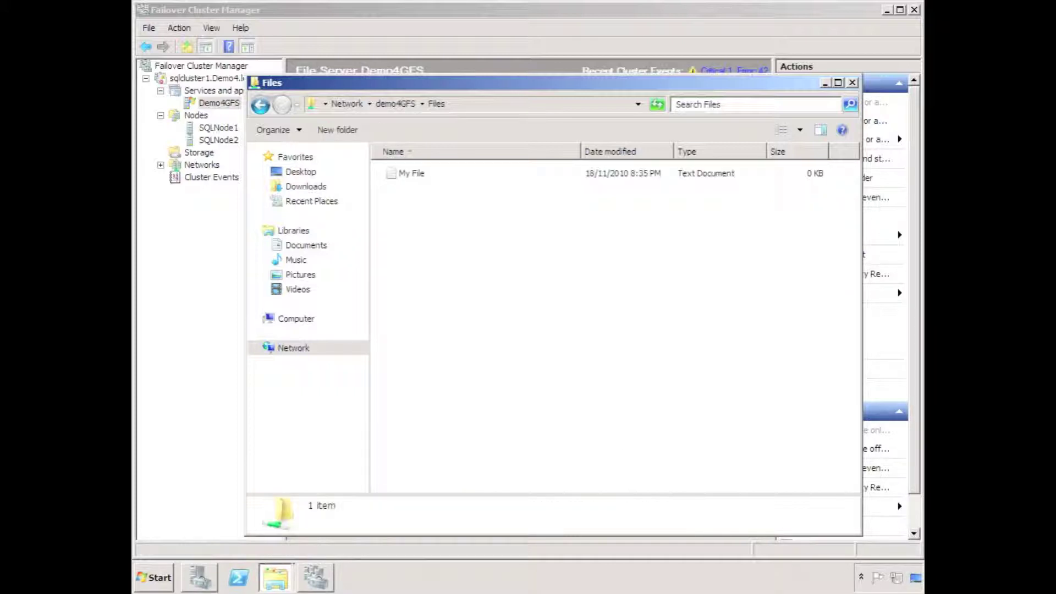
Step: Edit My File in Notepad, type 'My File' and save it
right_click(404, 174)
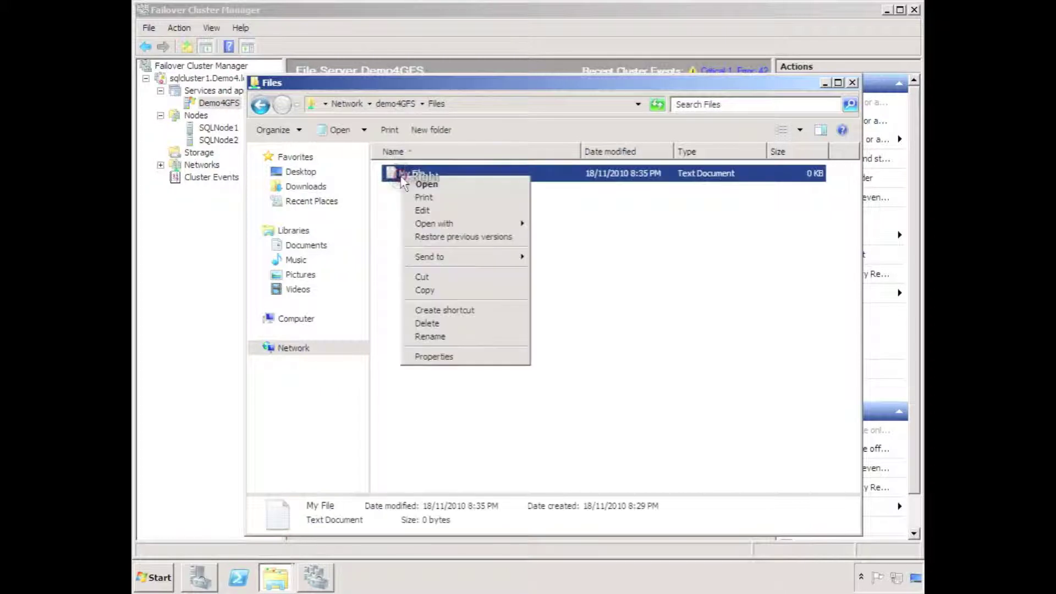
left_click(424, 209)
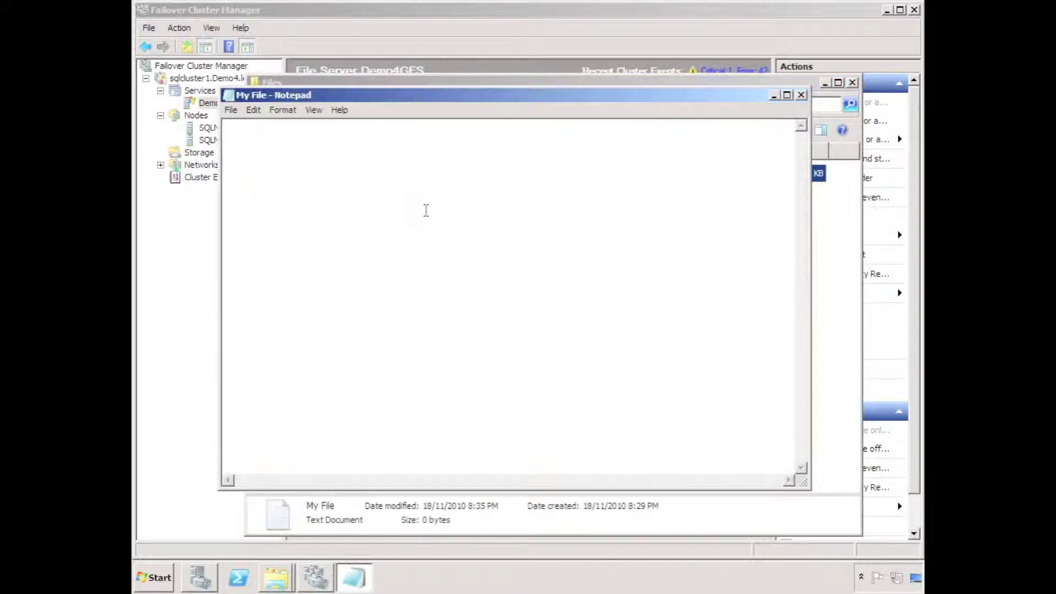
type("My File")
left_click(801, 95)
left_click(515, 301)
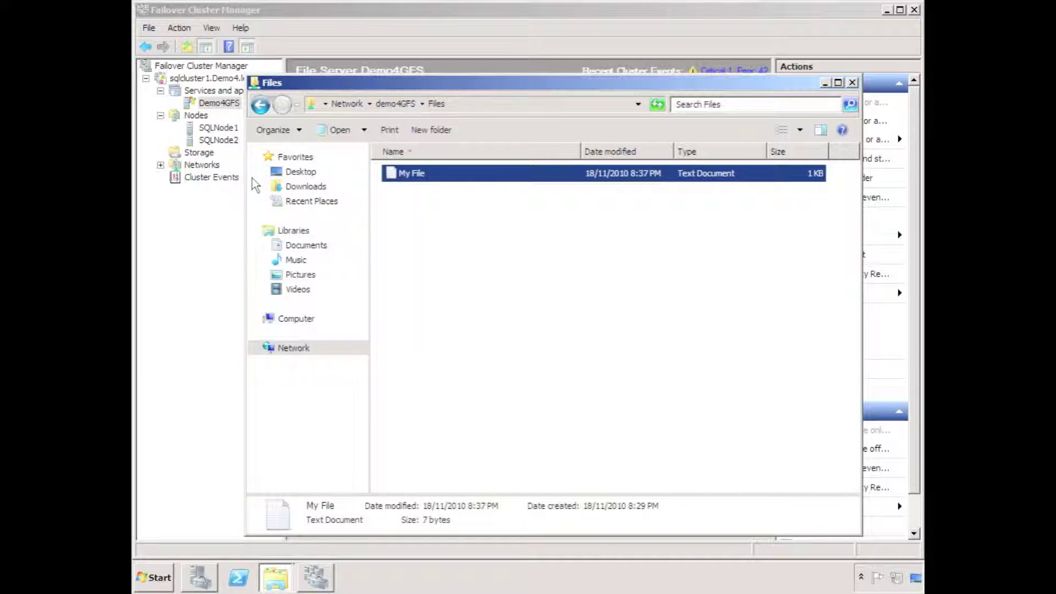
Step: Move the Demo4GFS service to node SQLNode1 and confirm the move
right_click(207, 103)
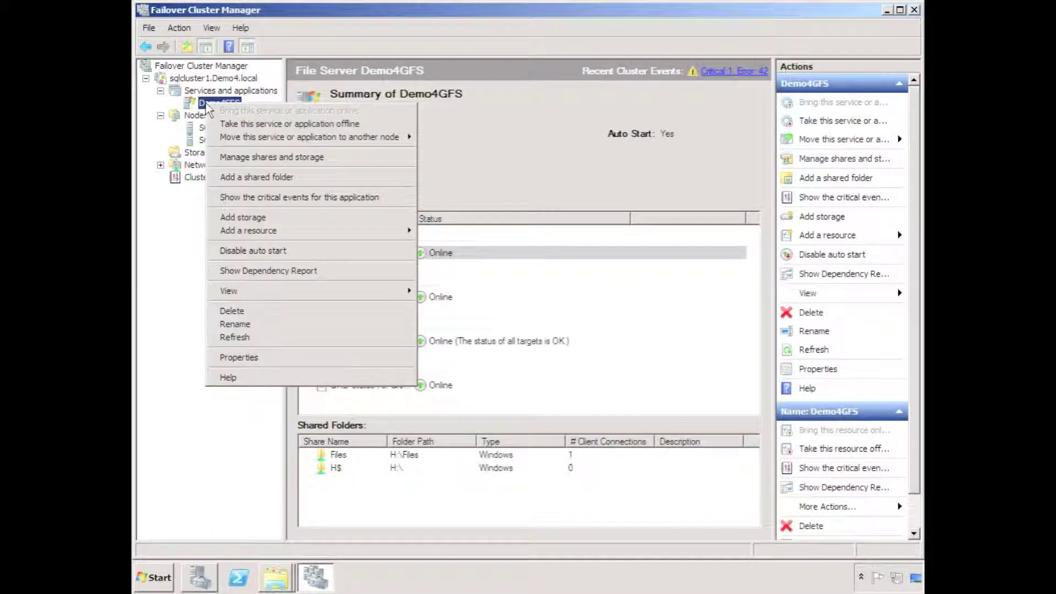
mouse_move(267, 137)
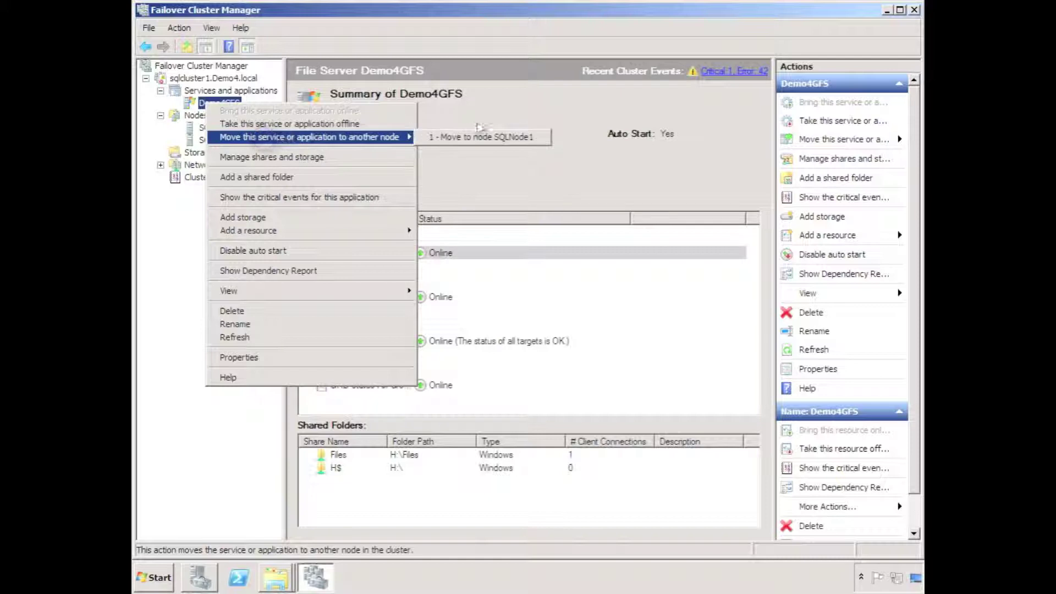
left_click(467, 139)
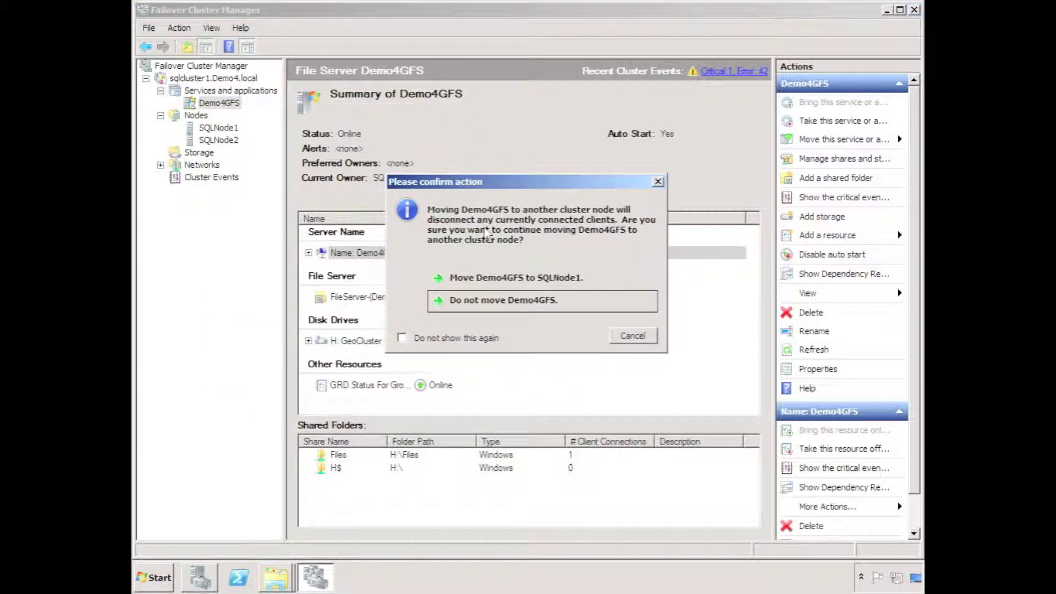
left_click(456, 277)
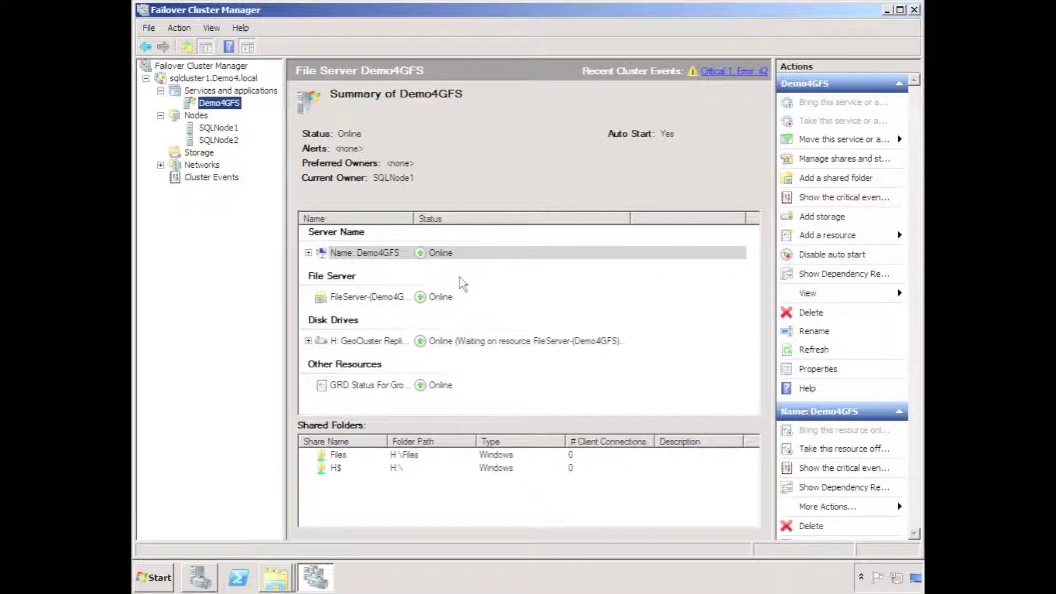
Step: Open \\demo4GFS, enter the Files share, and edit My File in a text editor
left_click(145, 582)
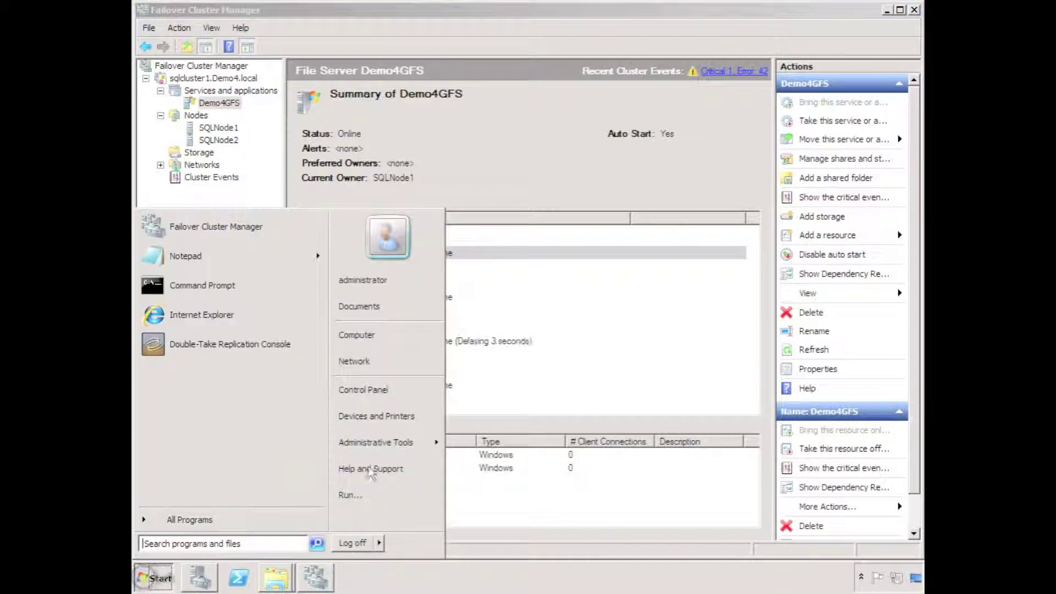
left_click(352, 494)
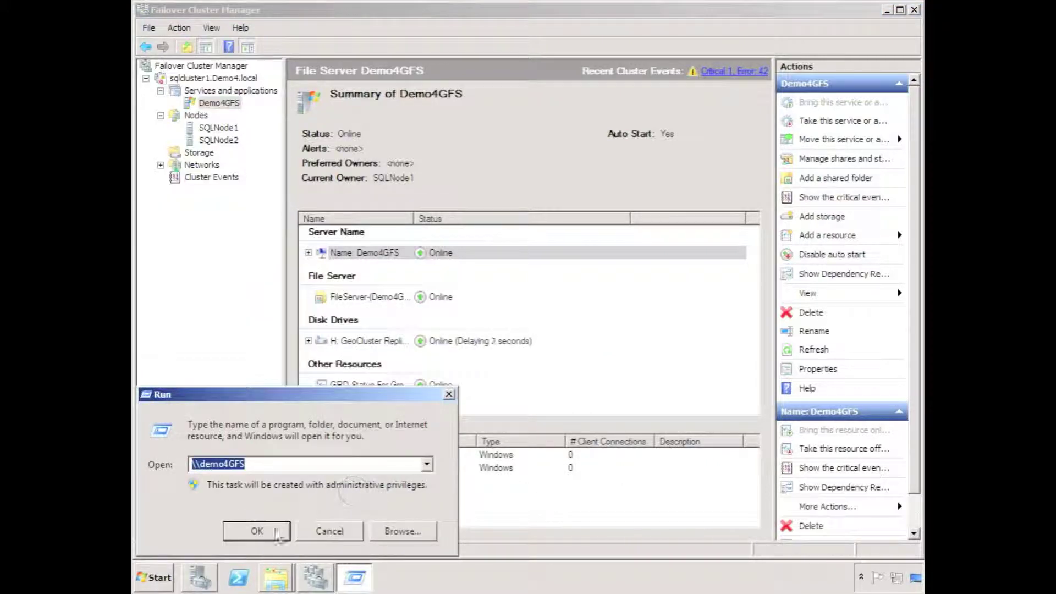
left_click(256, 531)
double_click(434, 187)
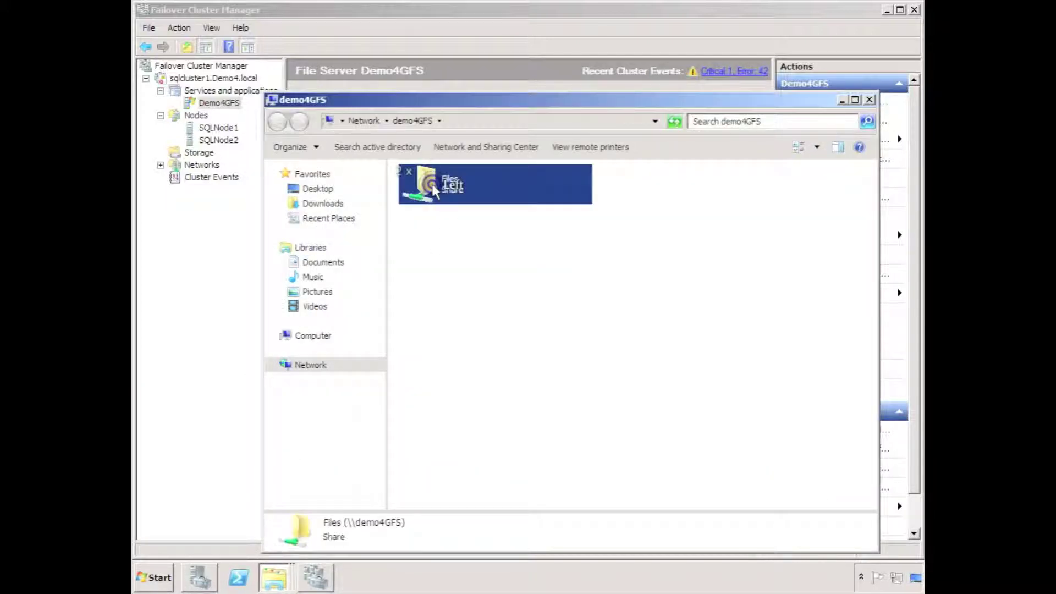
right_click(430, 193)
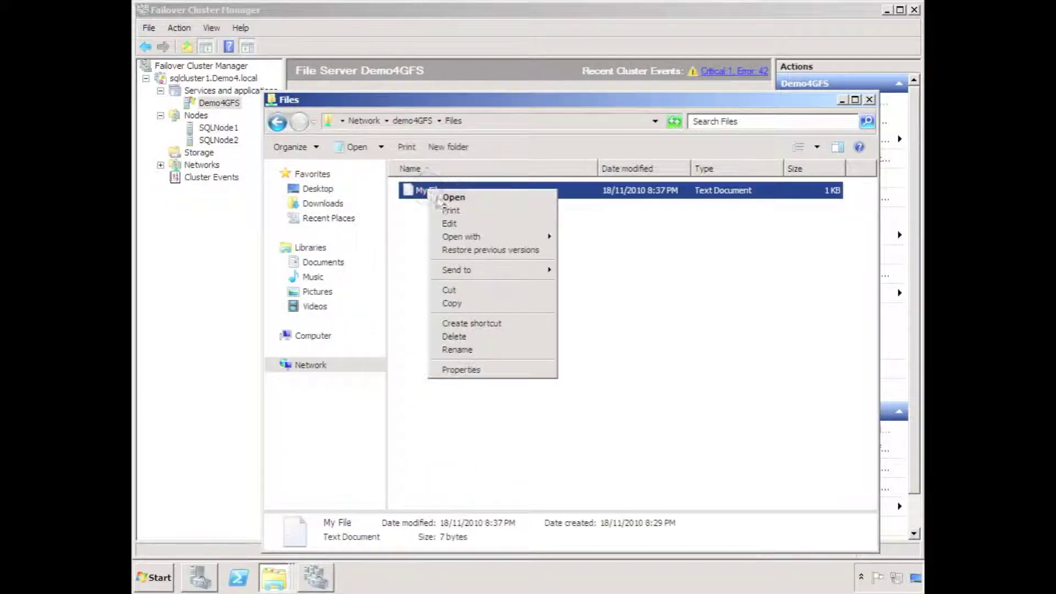
left_click(446, 221)
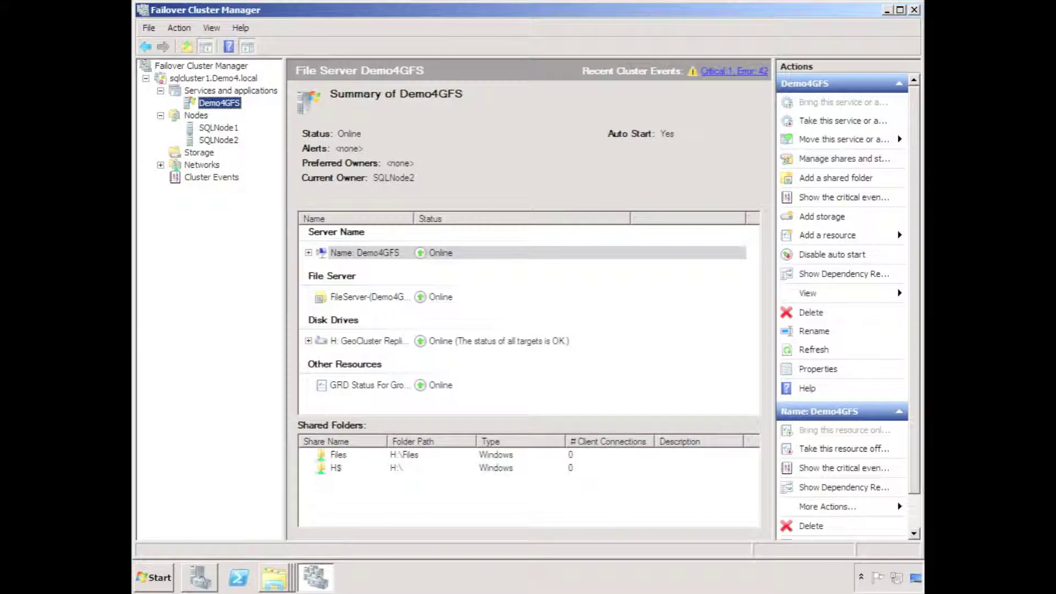
Step: Open the Files share on \\demo4GFS through Run
left_click(155, 578)
left_click(362, 498)
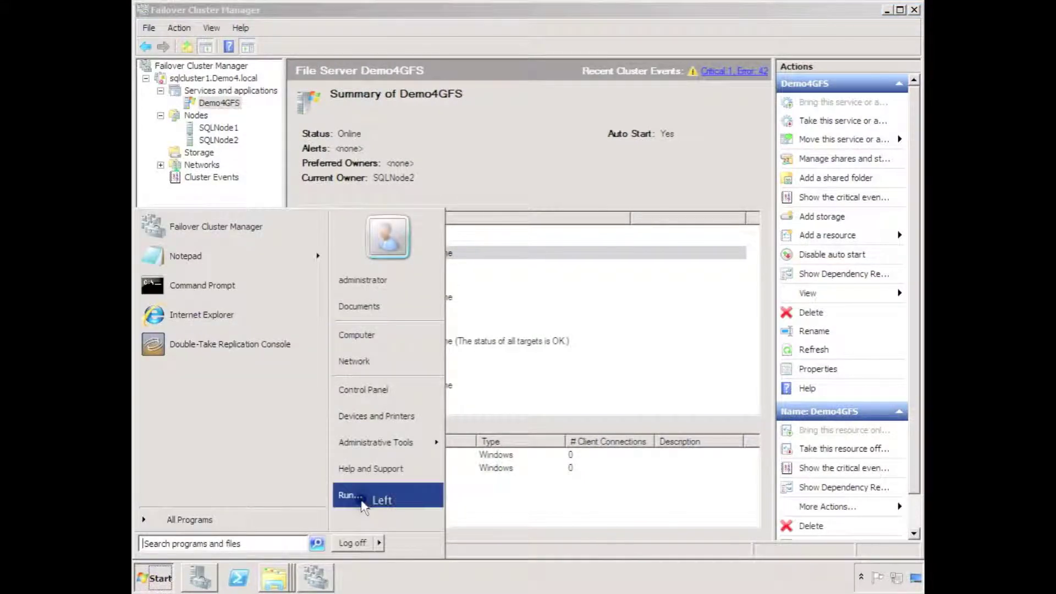
left_click(263, 528)
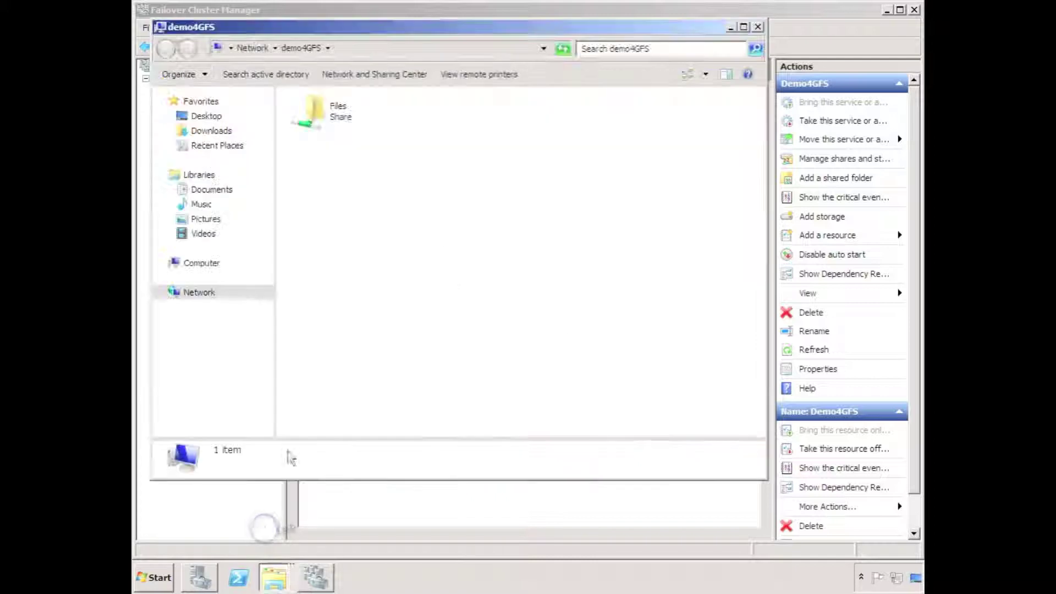
double_click(319, 115)
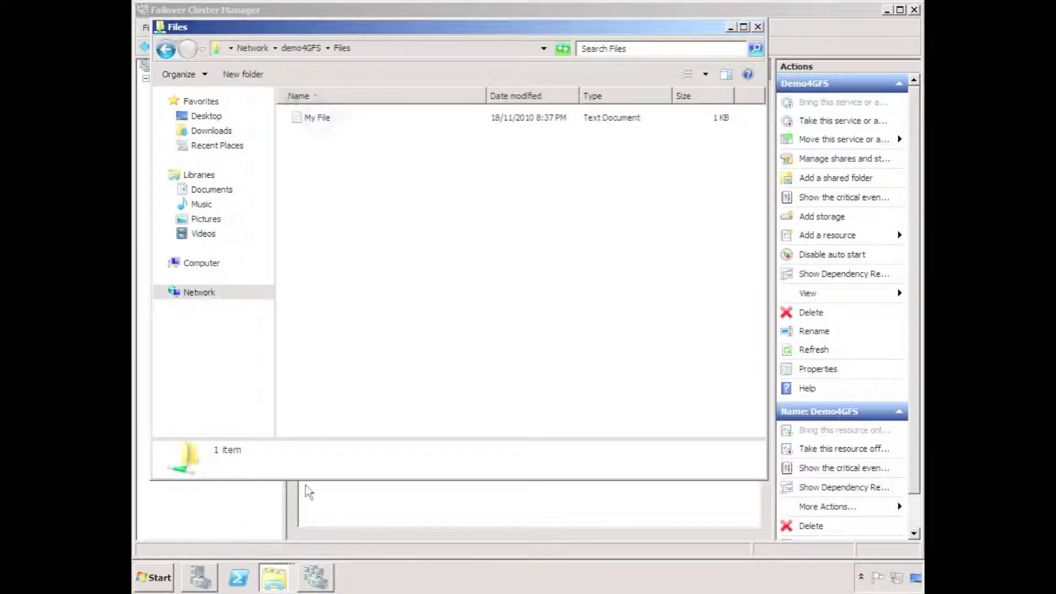
Step: In Double-Take\Docs, select and copy the Availability, Backup and Move folders
left_click(274, 578)
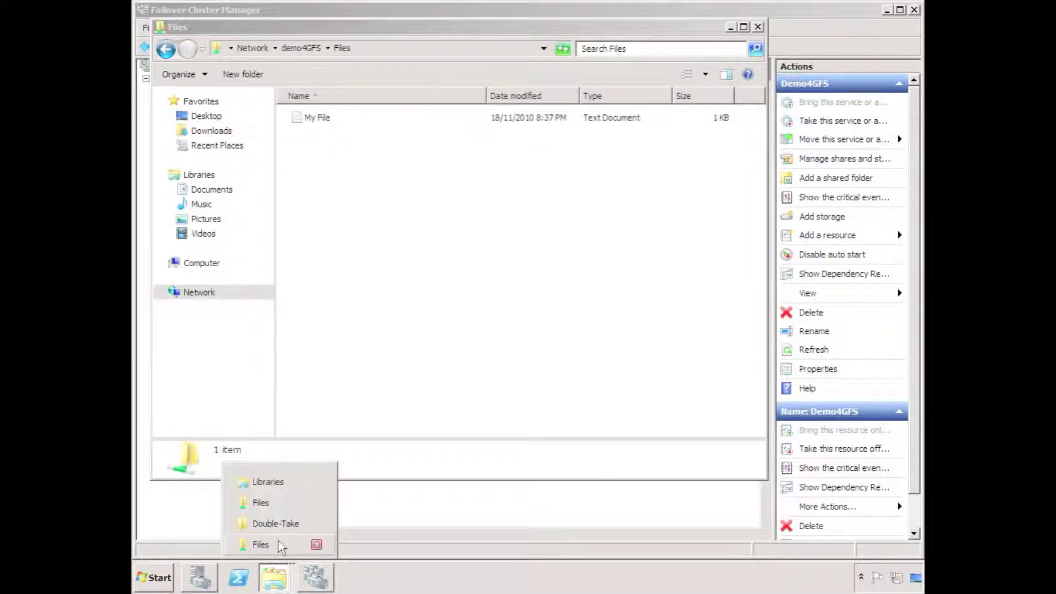
left_click(275, 524)
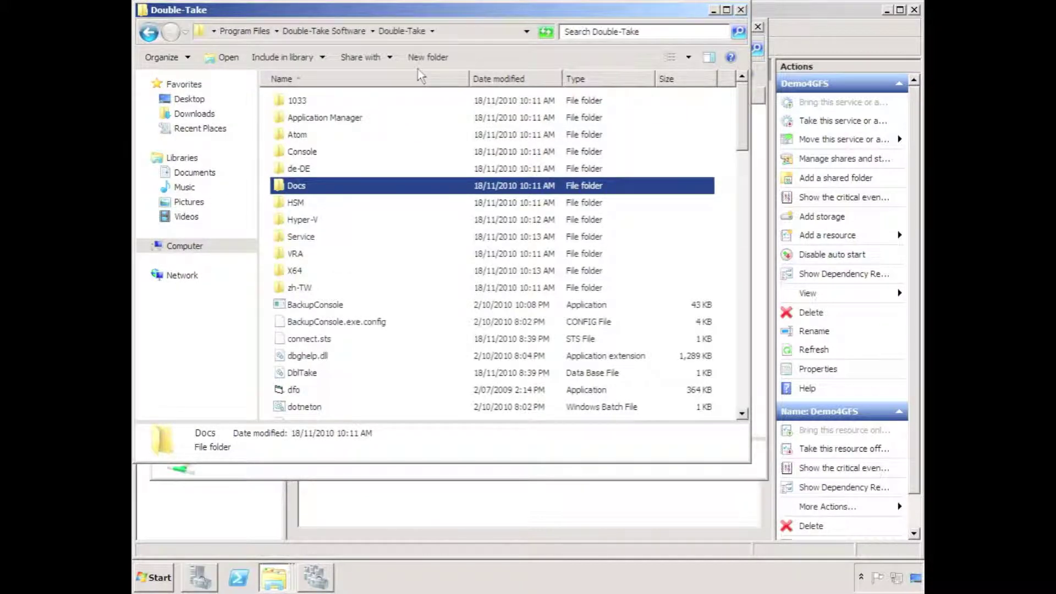
double_click(299, 186)
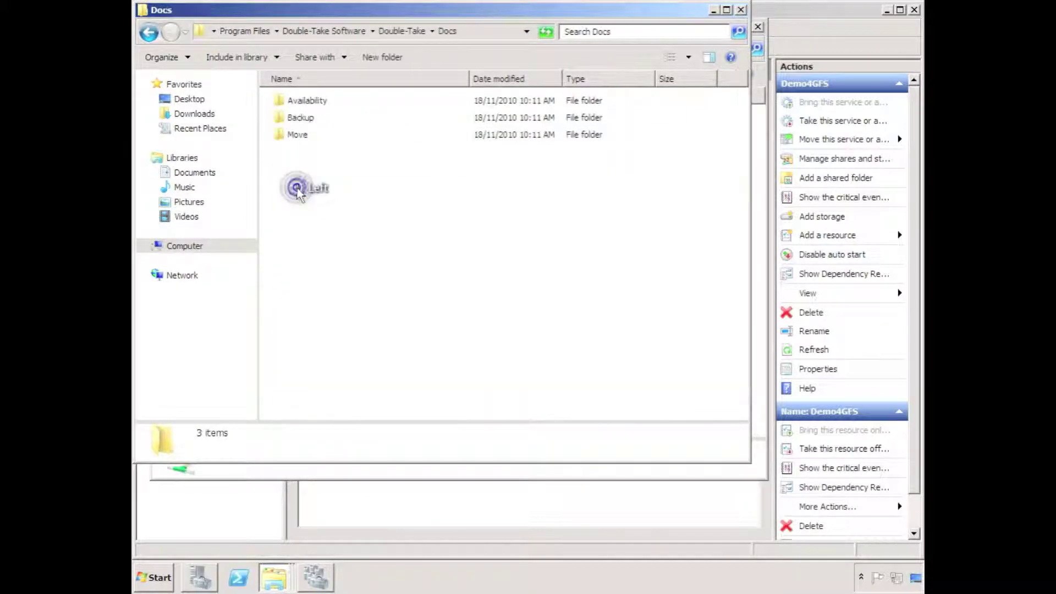
double_click(302, 102)
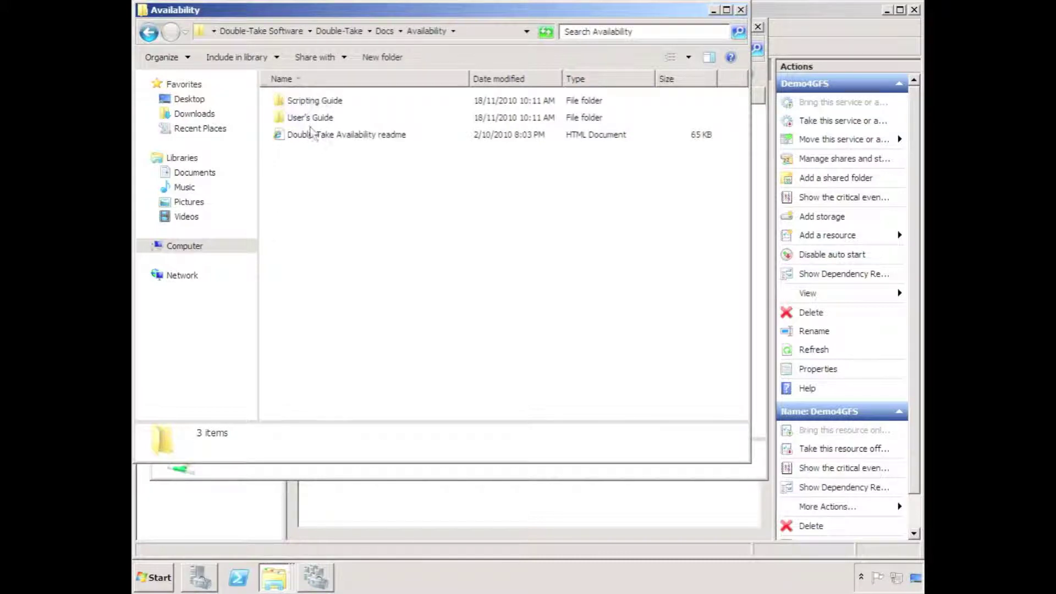
left_click(384, 30)
left_click(333, 154)
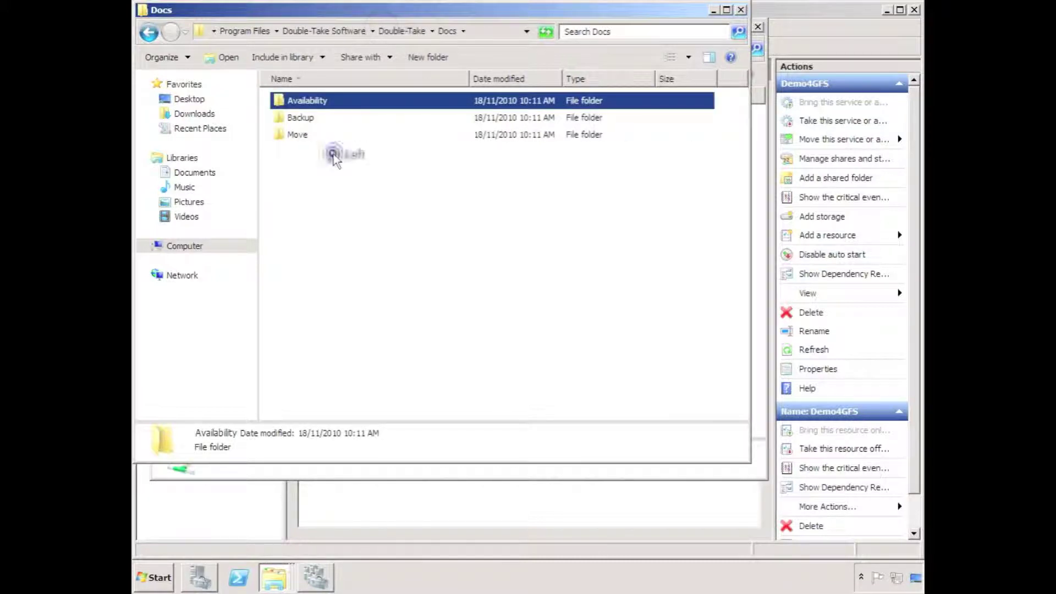
left_click_drag(333, 155, 292, 97)
right_click(292, 97)
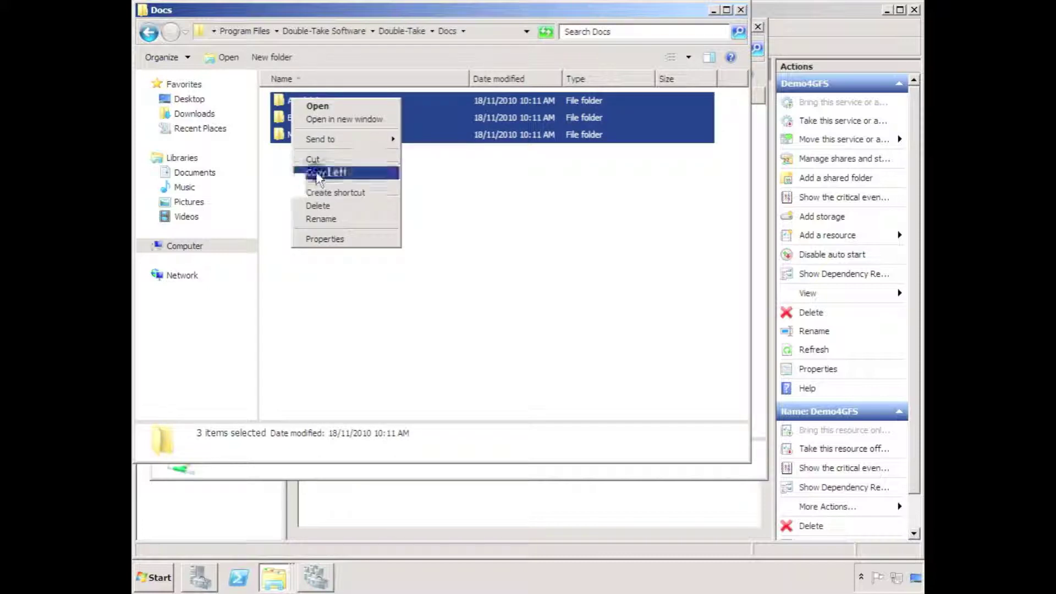
left_click(318, 173)
Step: Paste the three folders into the Files share, then close that window
left_click(741, 10)
right_click(320, 236)
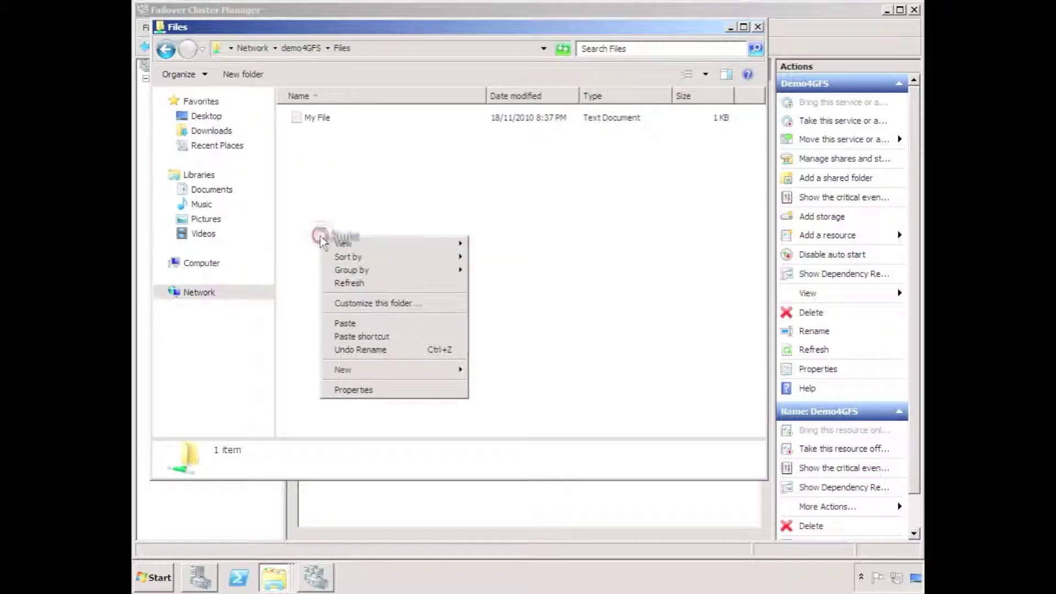
left_click(349, 323)
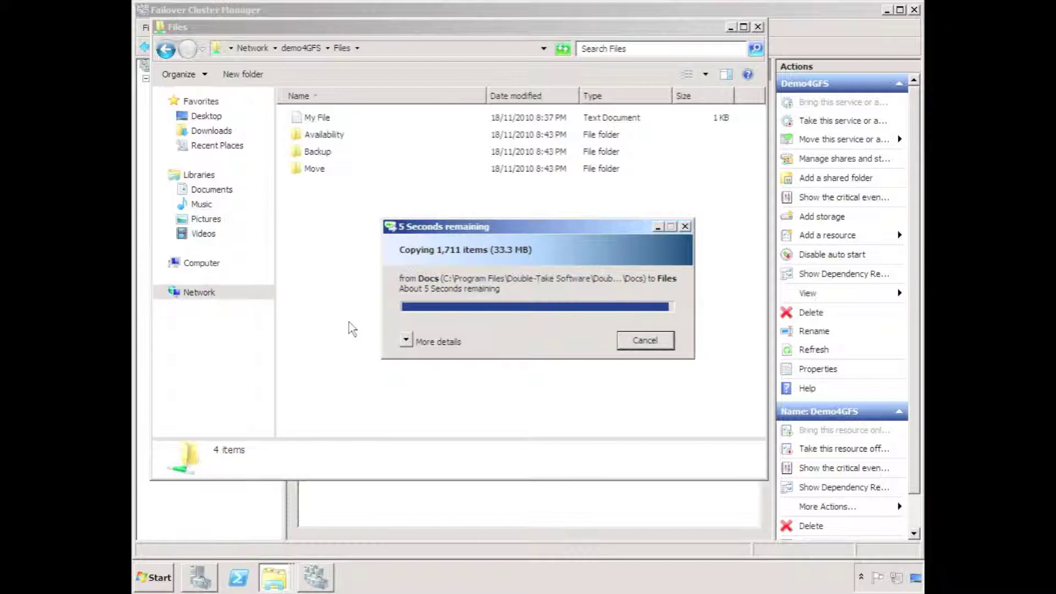
left_click(758, 26)
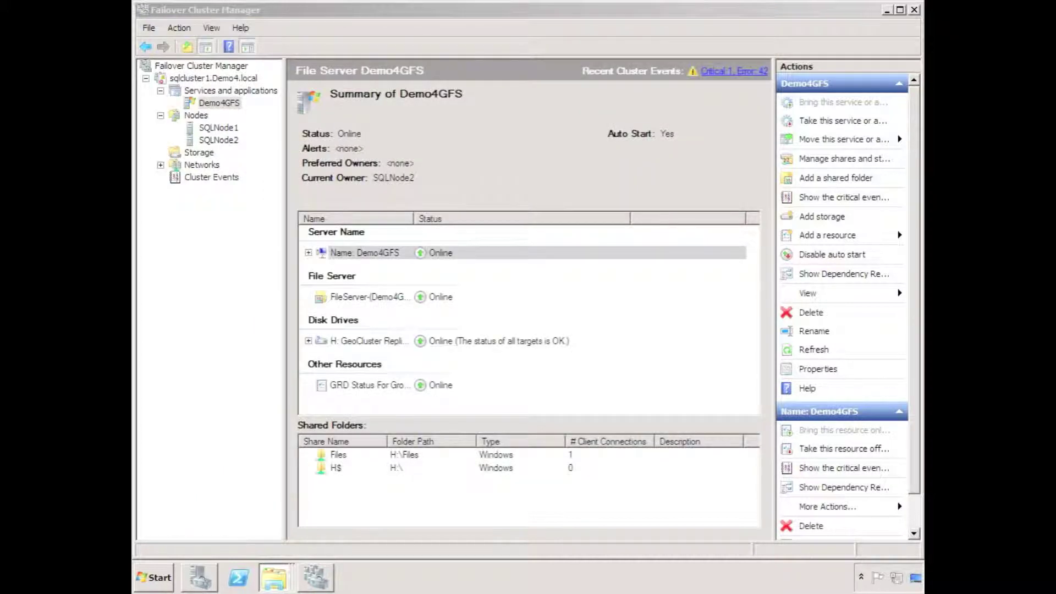
Step: Turn off the SQLNode2 virtual machine, confirm, and close its connection window
key("alt+Tab")
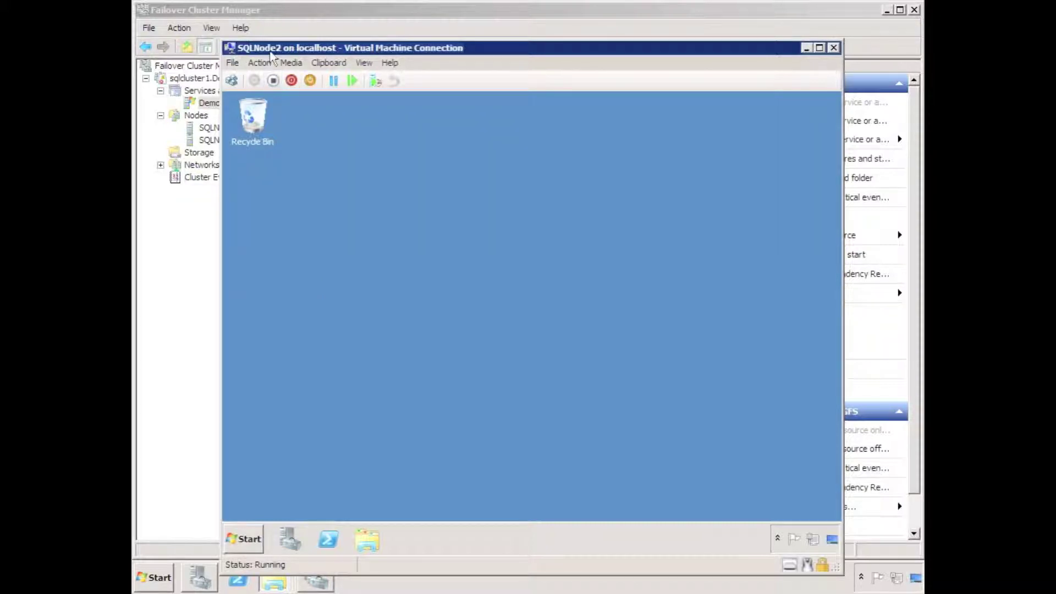
left_click(273, 80)
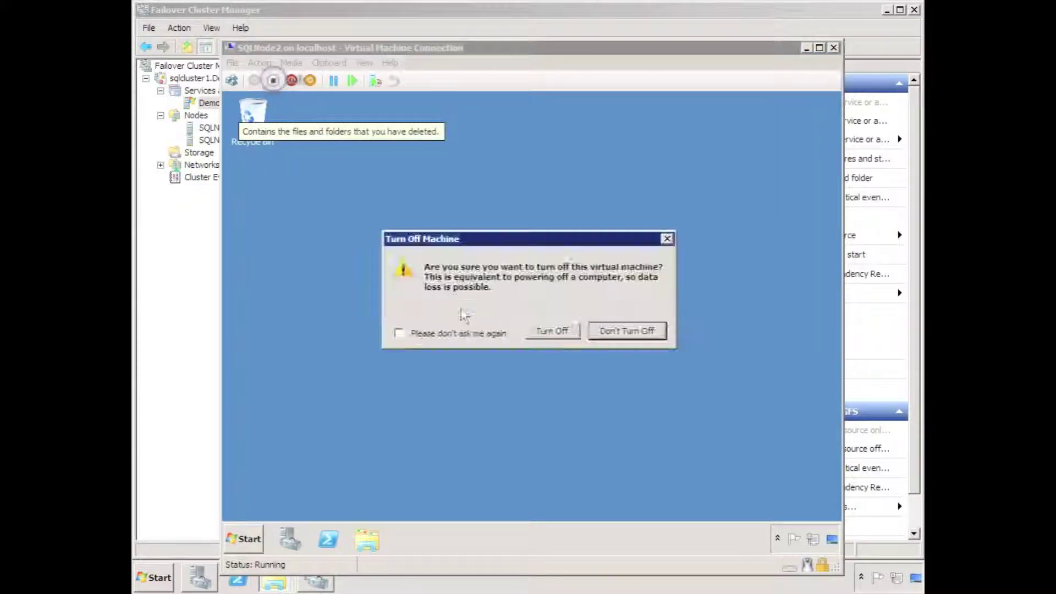
left_click(563, 332)
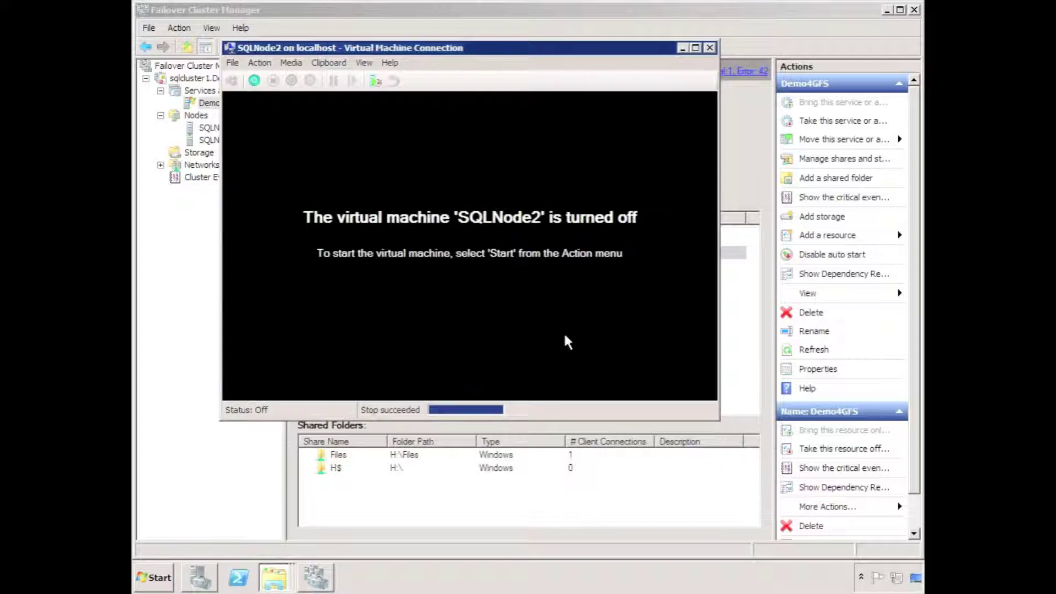
left_click(709, 48)
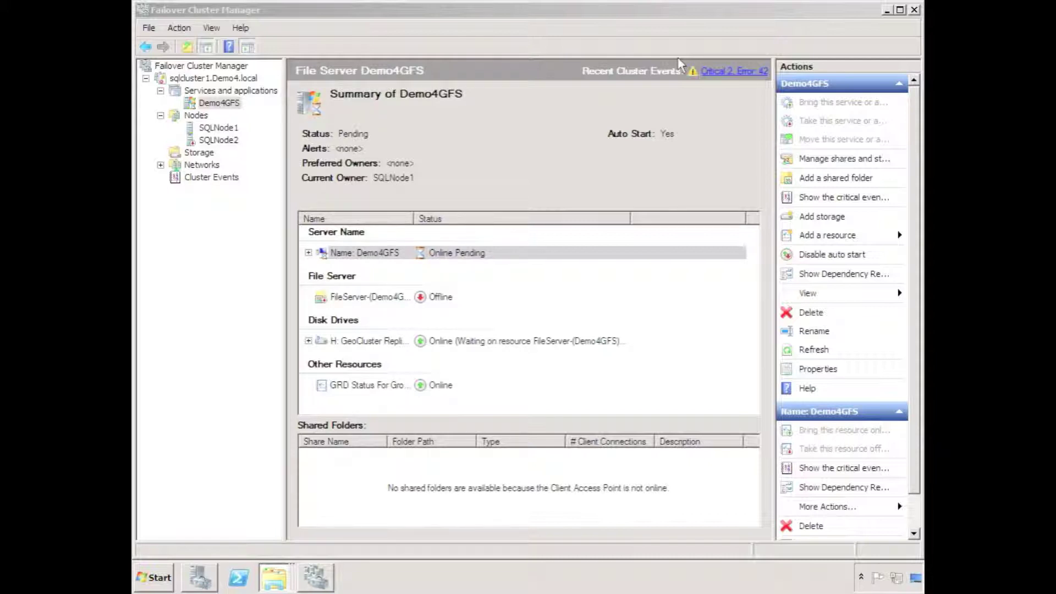
Step: Browse \\demo4GFS\Files and its Availability folder, then return to the demo4GFS server view
left_click(148, 586)
left_click(343, 492)
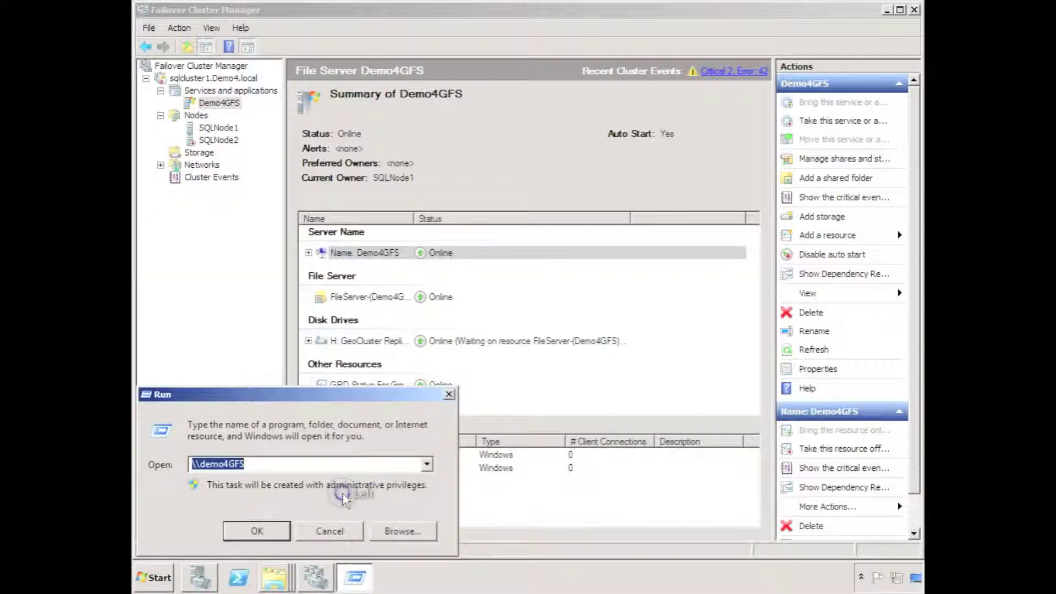
left_click(256, 531)
double_click(410, 181)
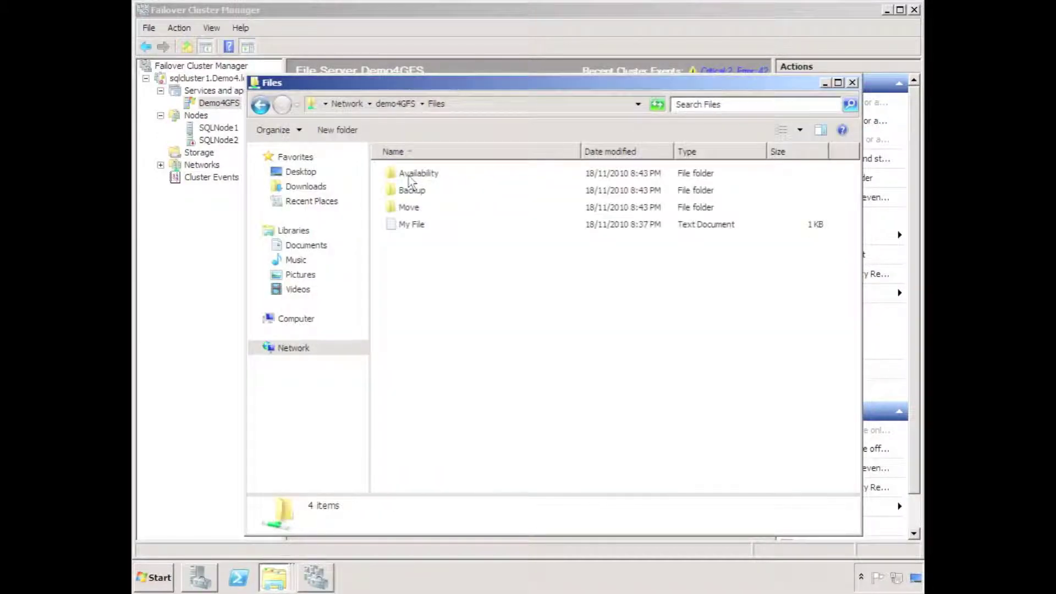
double_click(409, 175)
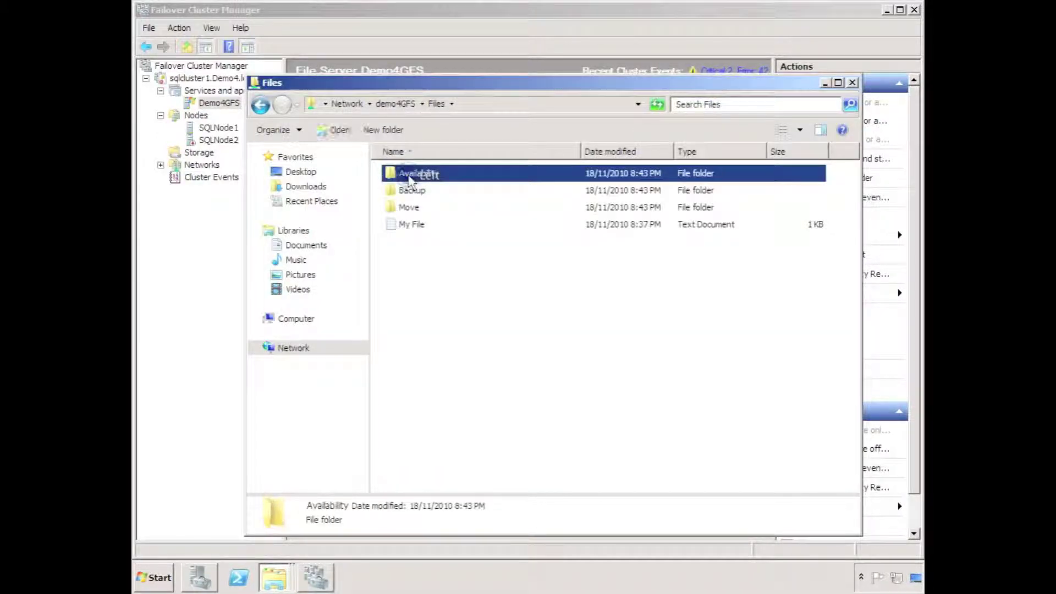
left_click(396, 103)
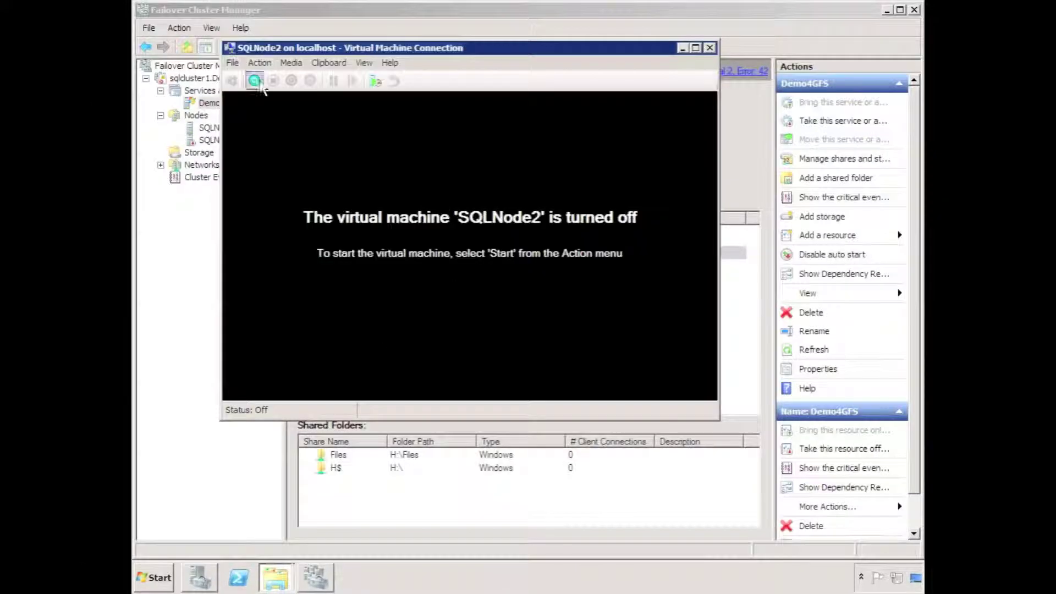
Step: Start the SQLNode2 VM, minimize its window, and widen the Demo4GFS Status column
left_click(254, 80)
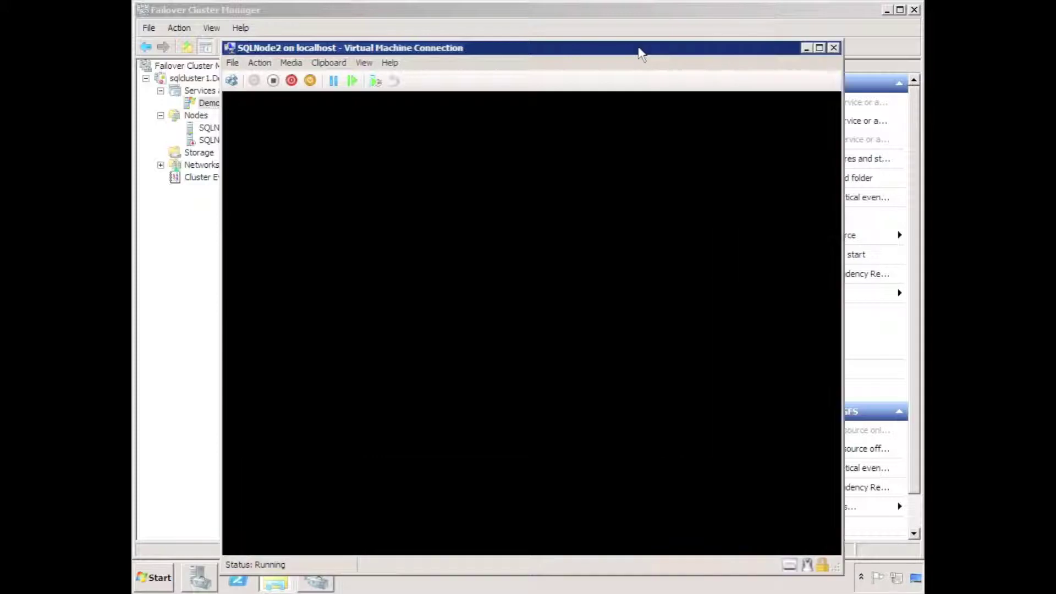
left_click(806, 48)
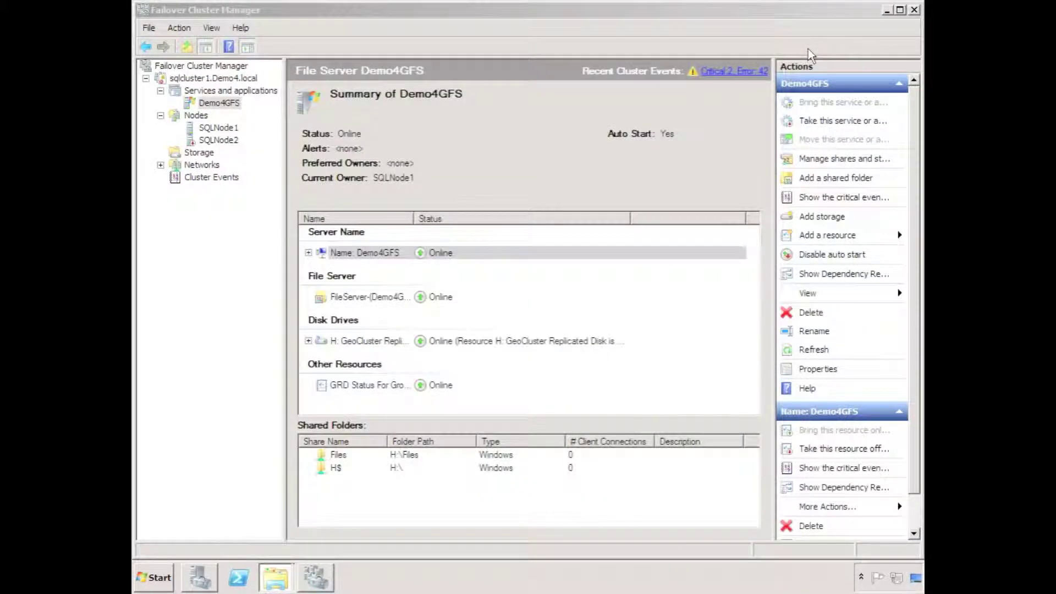
left_click_drag(631, 219, 660, 219)
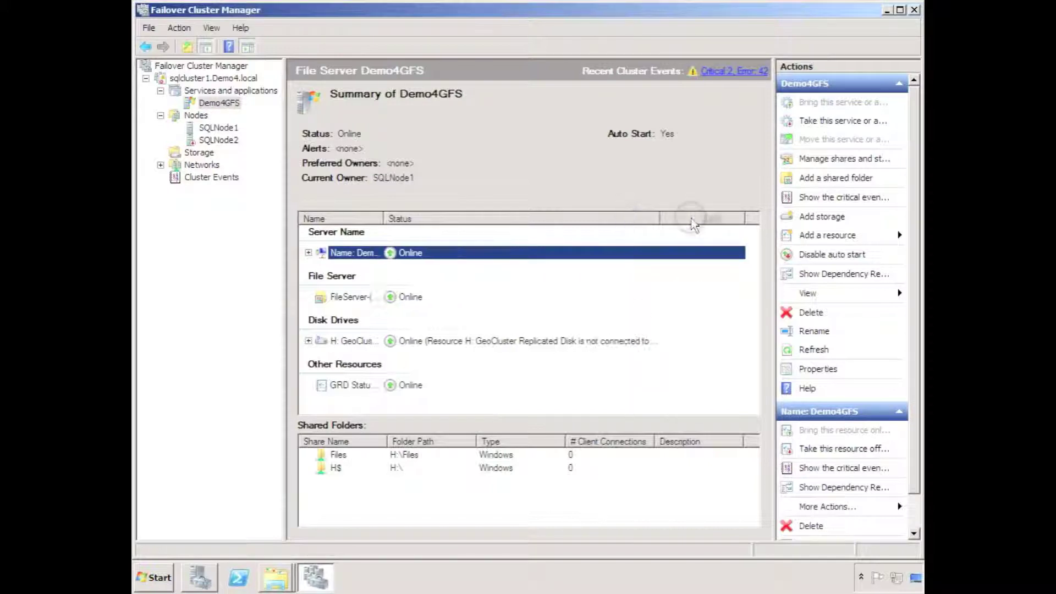